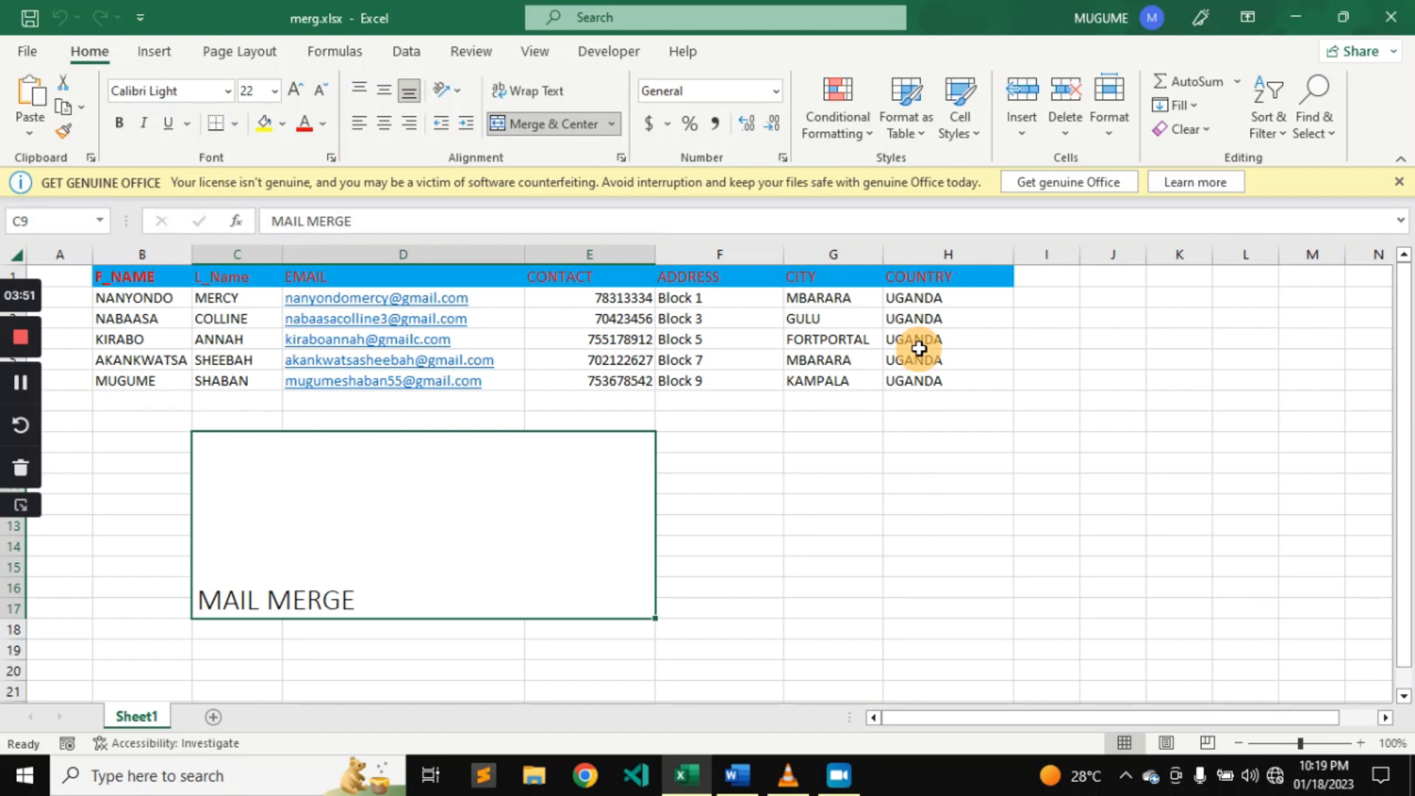
Switch to the Word placement letter and start the step-by-step mail merge wizard for Letters, using the current document, up to recipient selection.
click(734, 777)
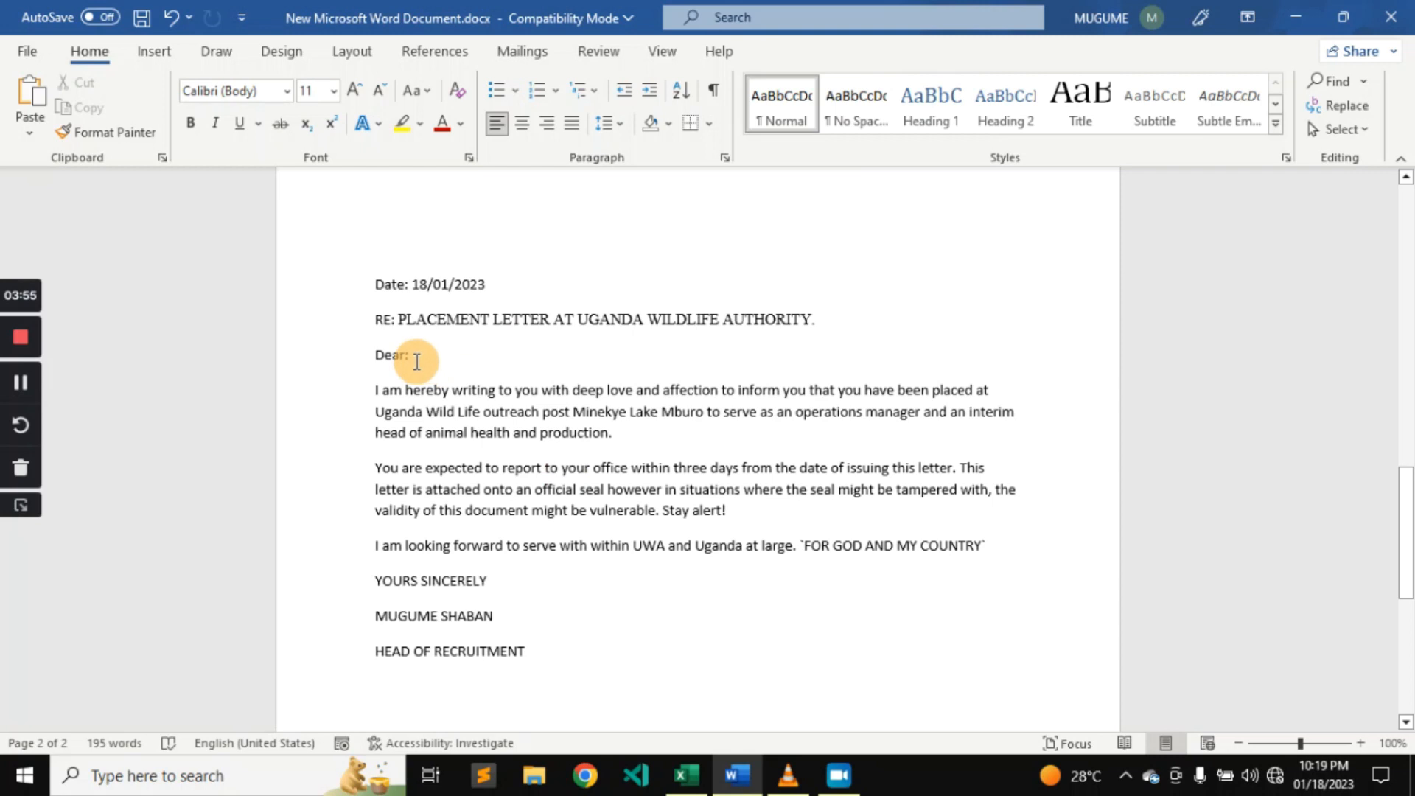
click(520, 53)
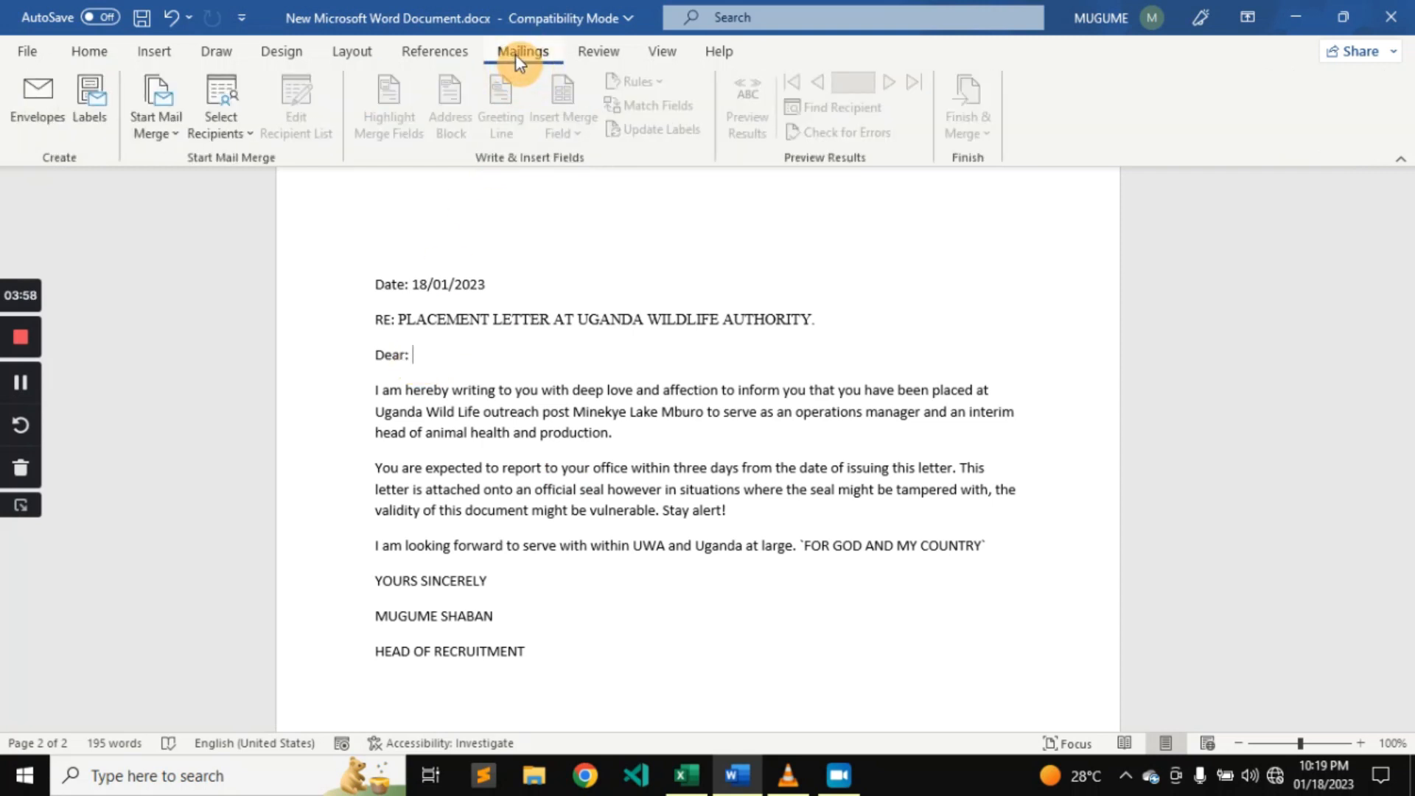
click(178, 140)
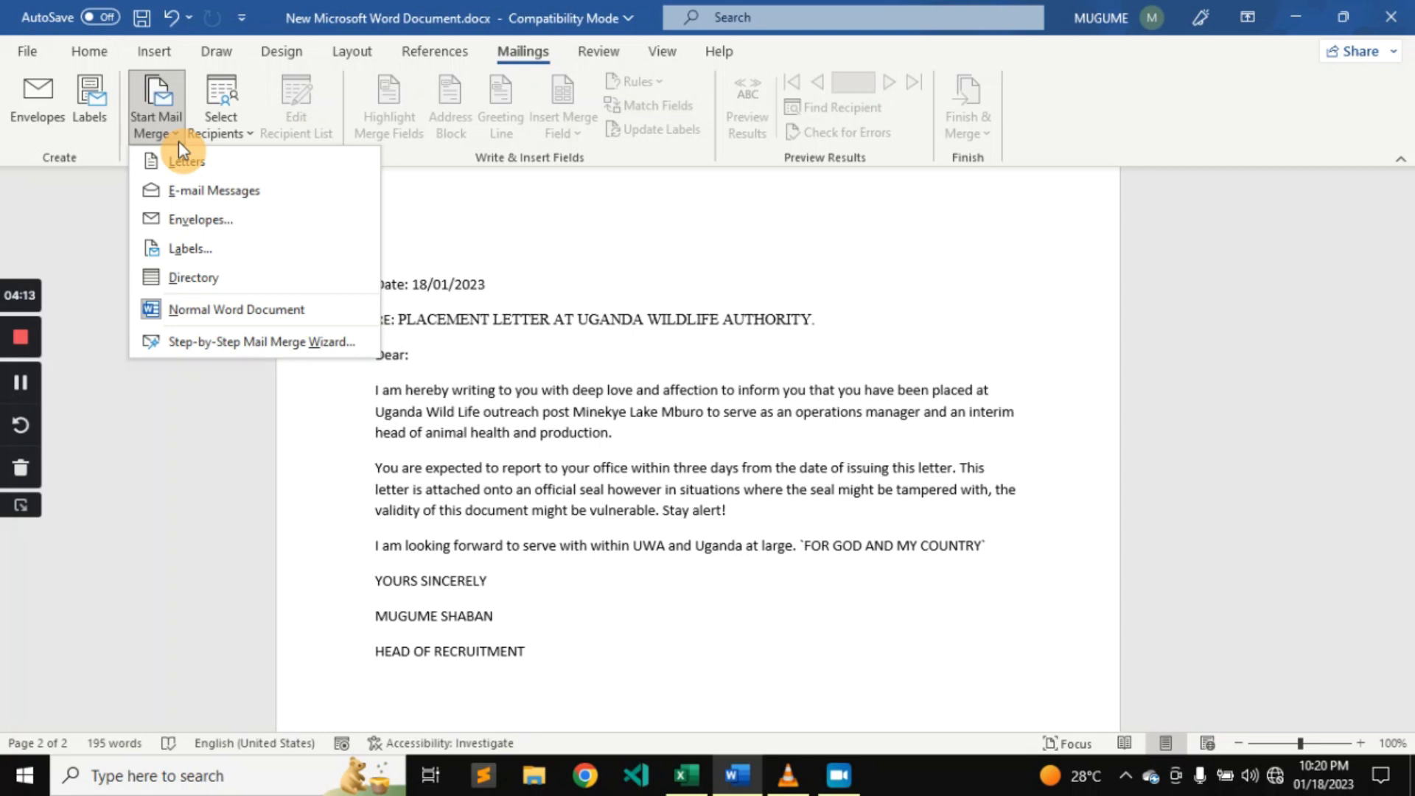
click(193, 343)
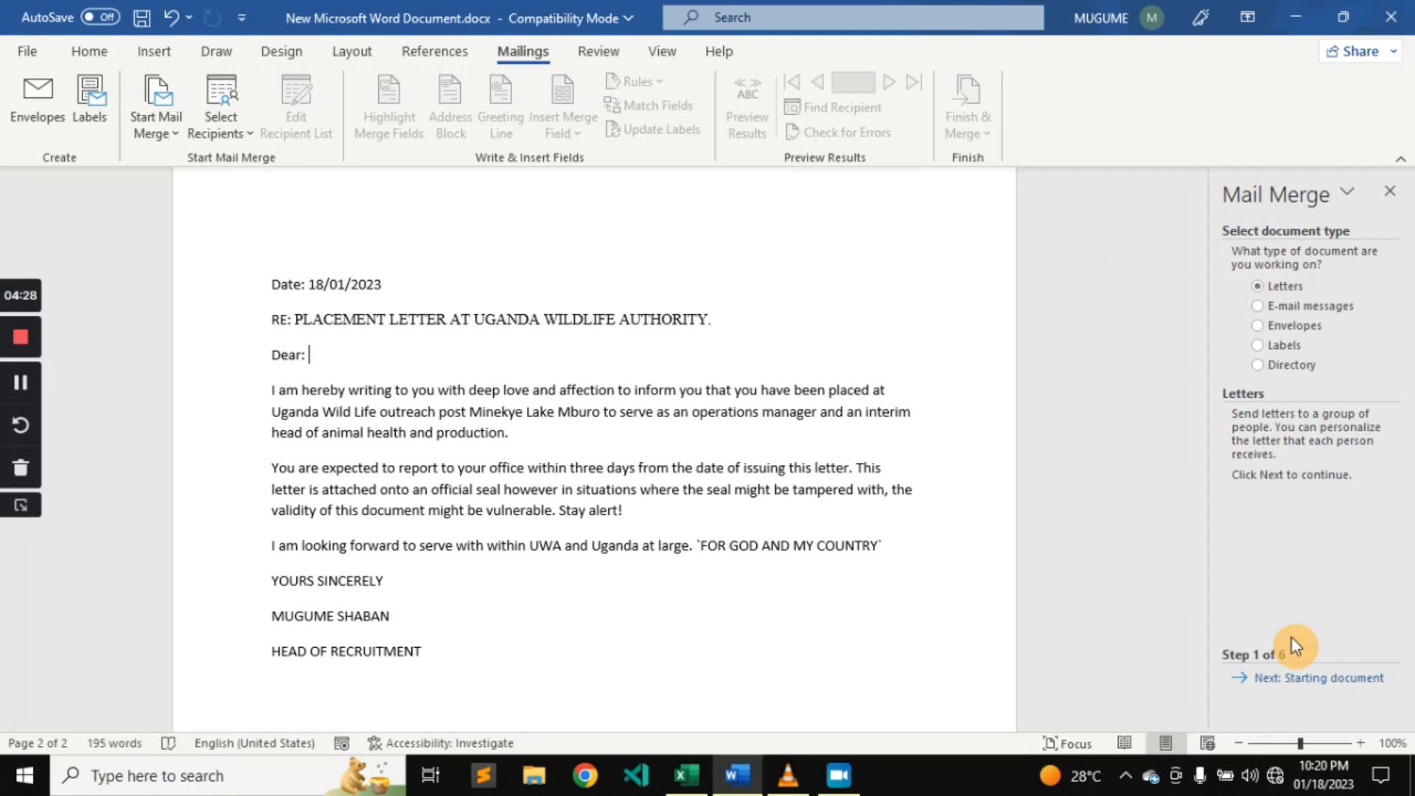
click(1313, 677)
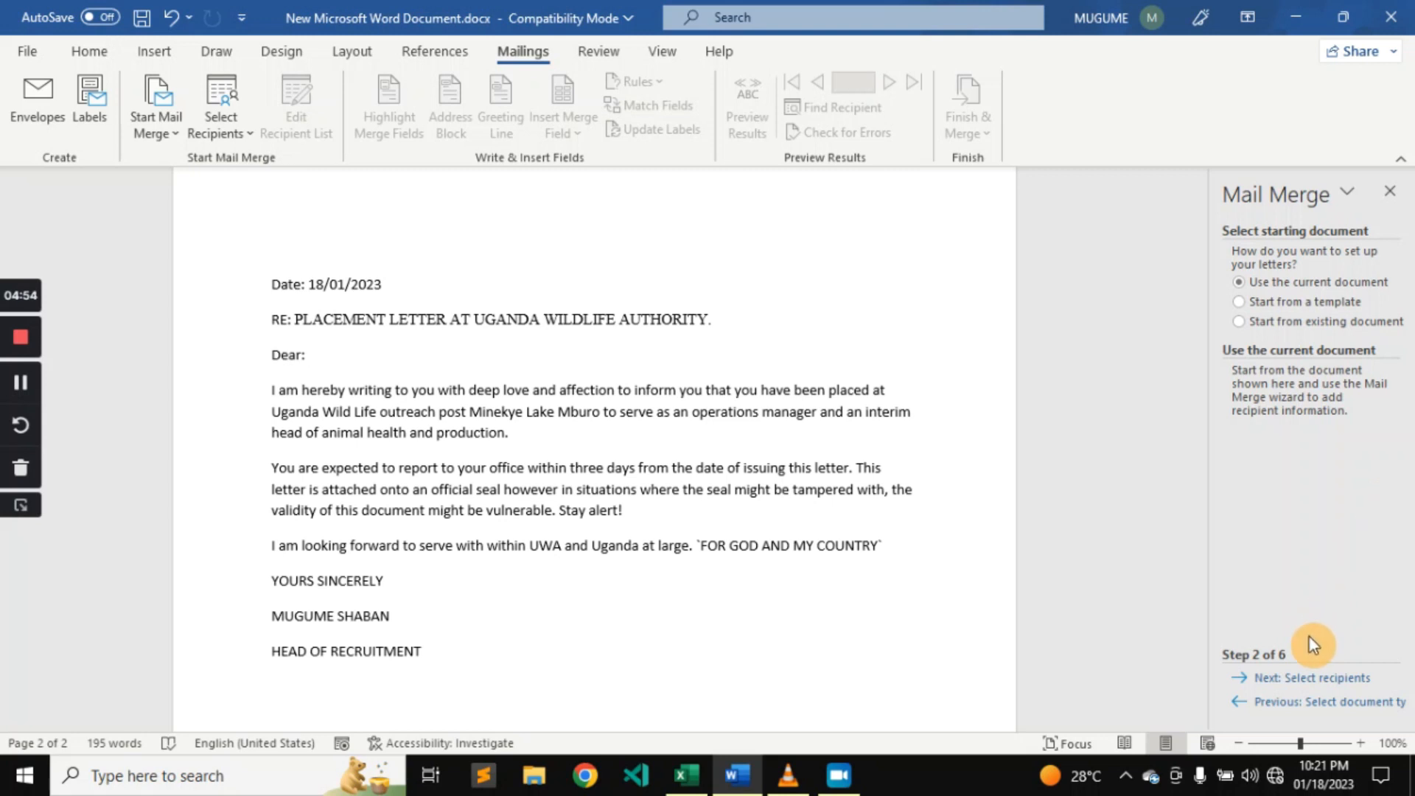
click(1311, 679)
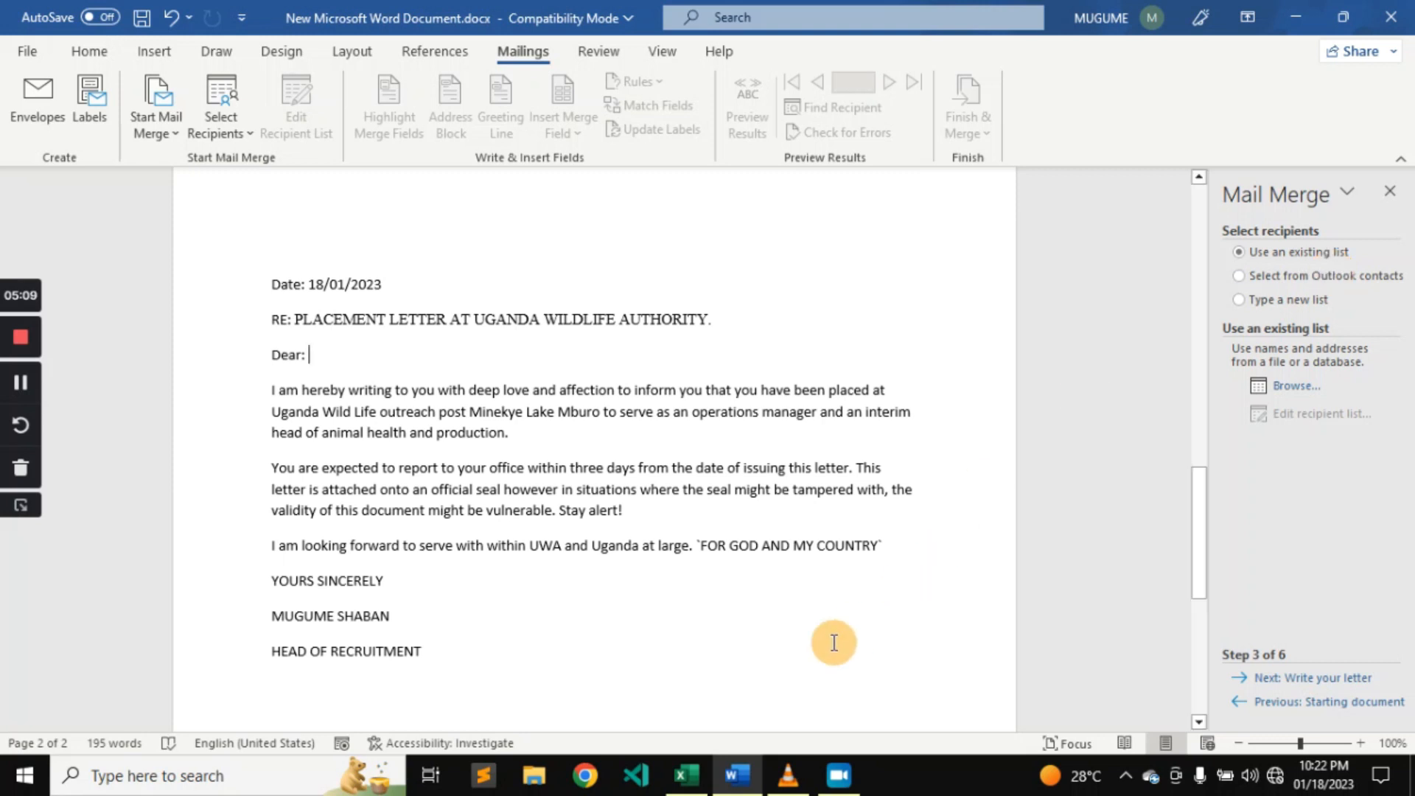
Open merg.xlsx from the MERGING folder on the Desktop as the existing recipient list.
mouse_move(686, 782)
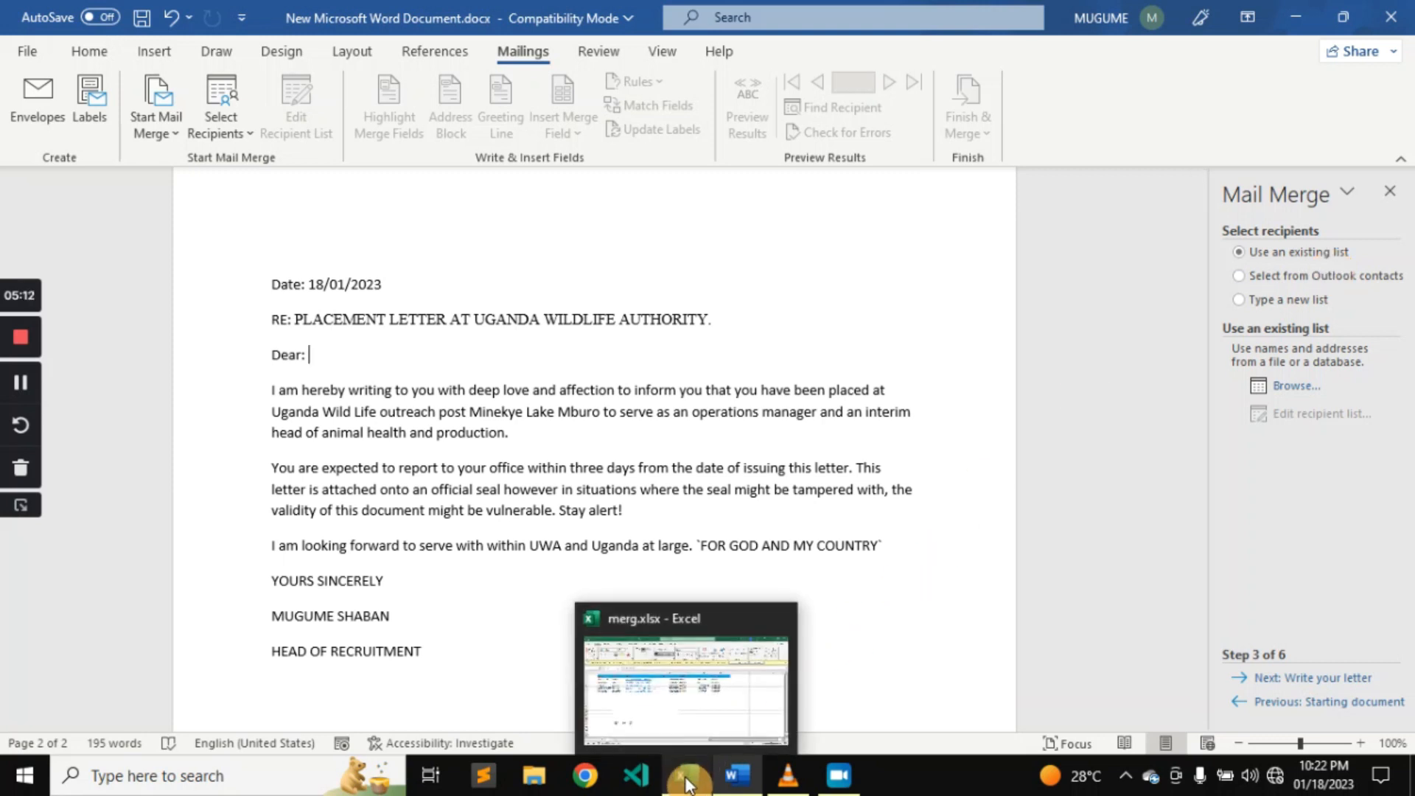
click(1296, 390)
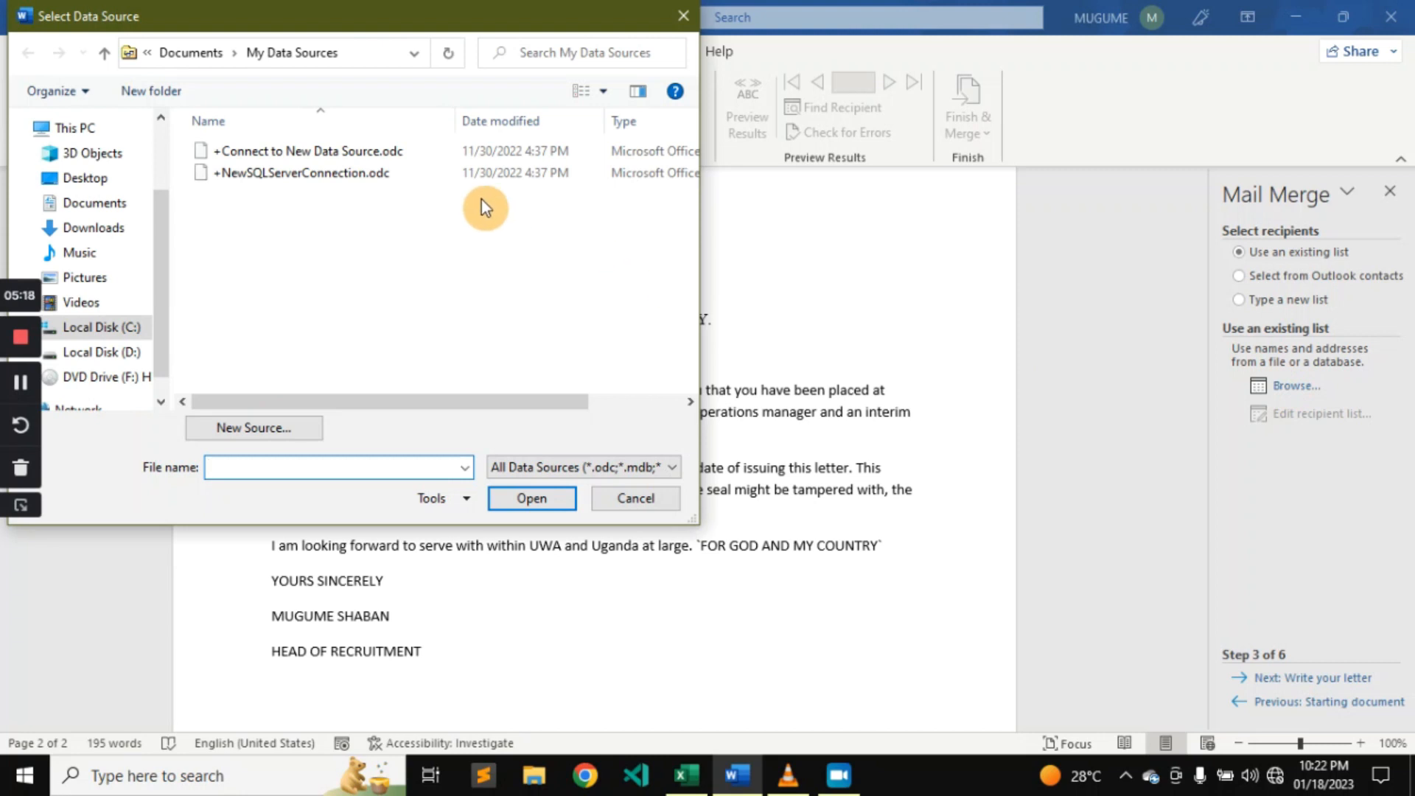
click(134, 183)
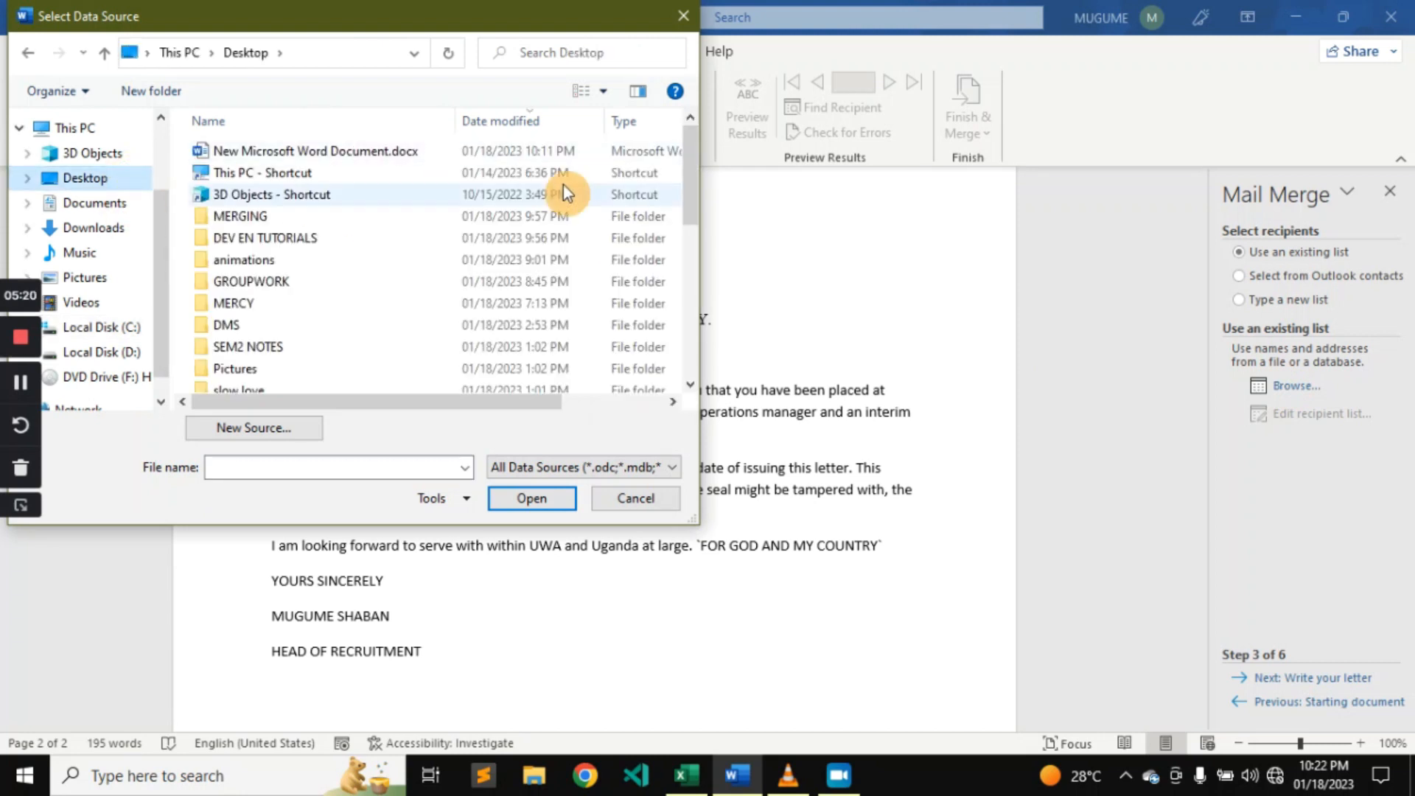
drag(689, 190, 700, 136)
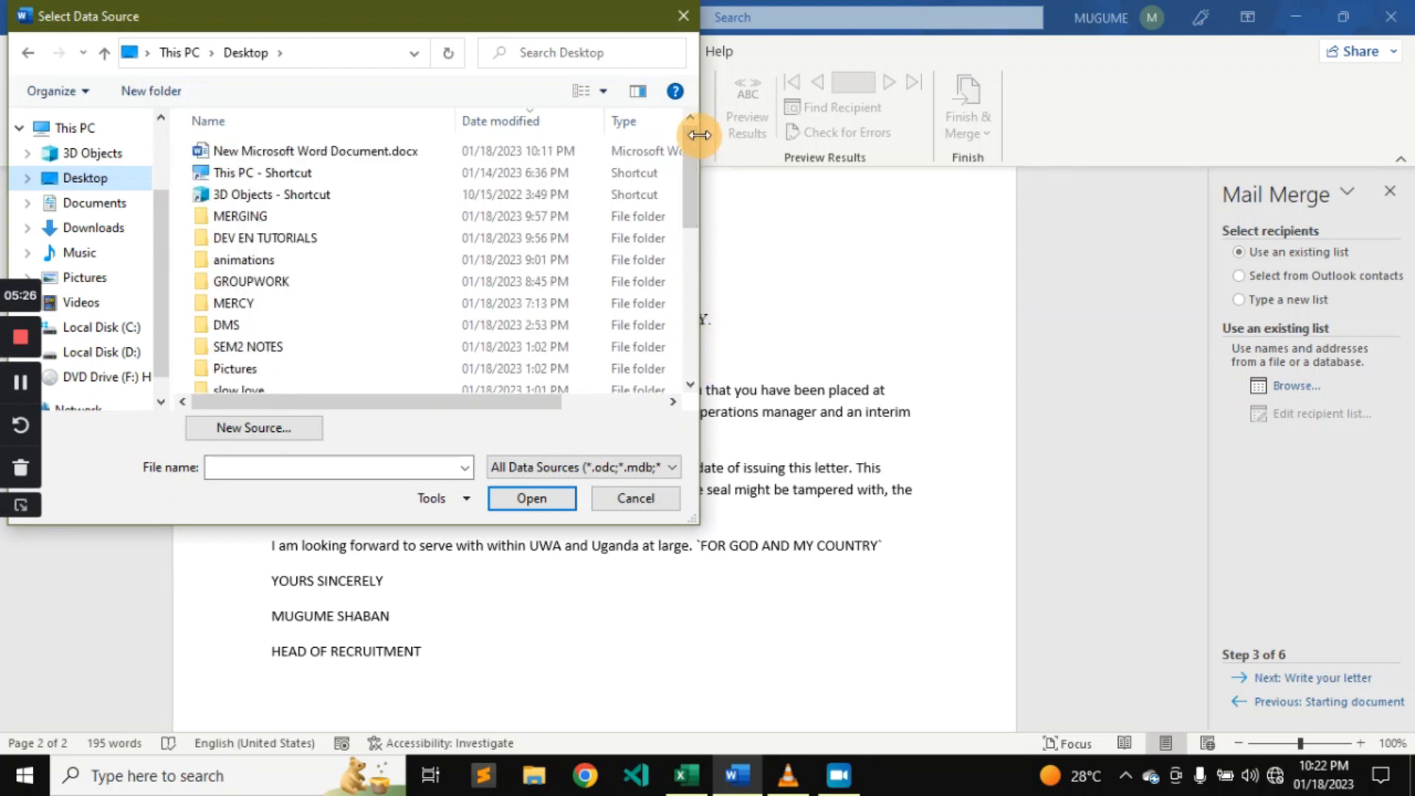
double_click(383, 219)
click(276, 152)
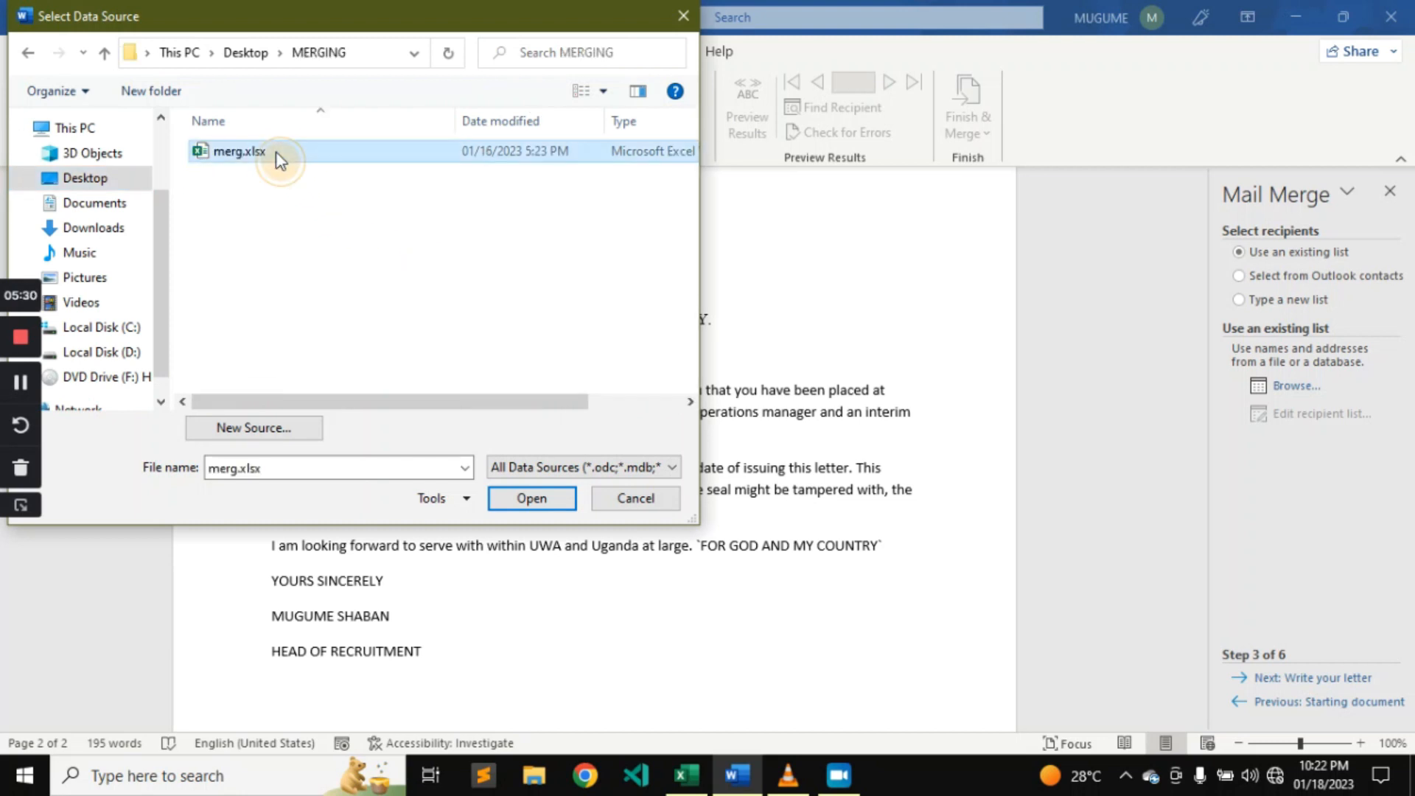
click(526, 499)
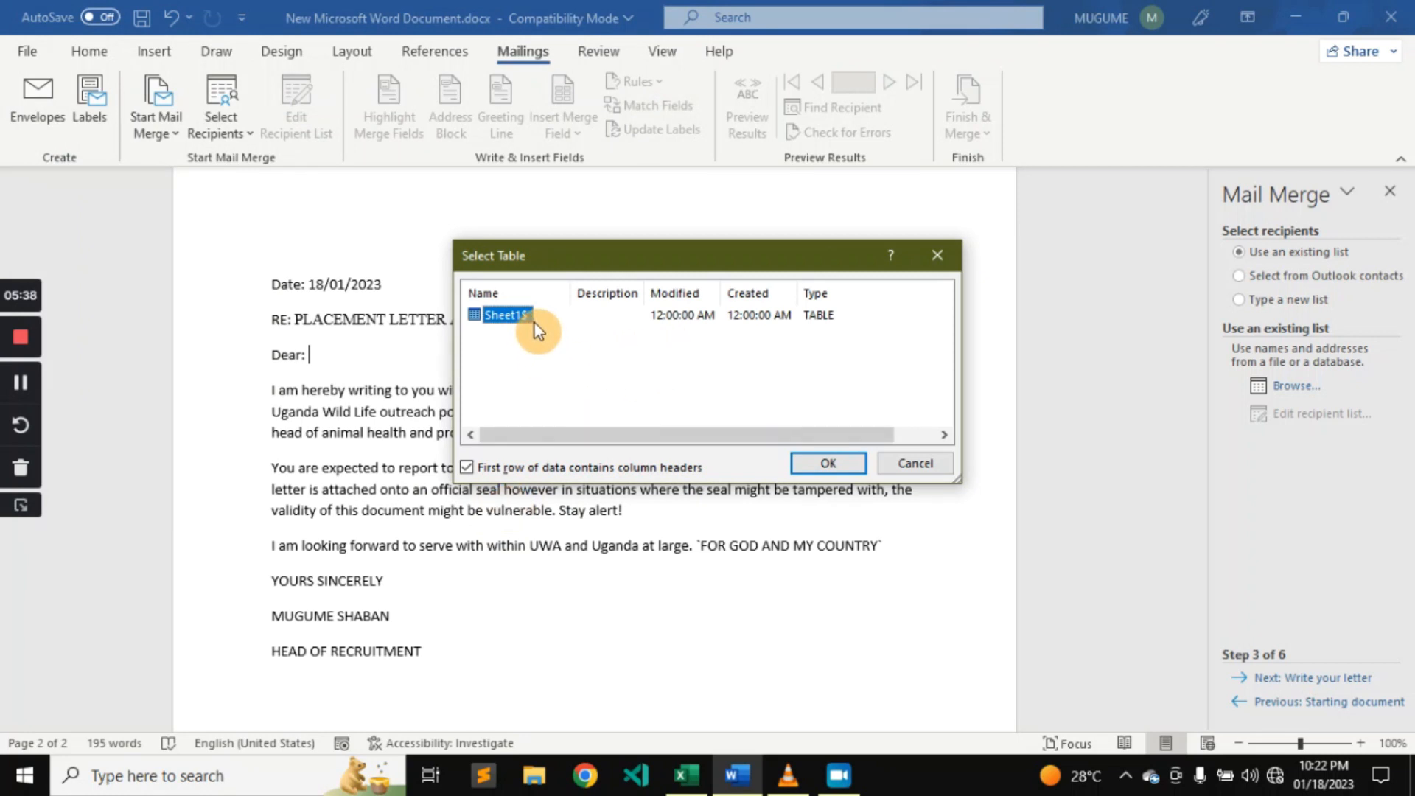
Use the Sheet1$ table with its first row as column headers and accept the recipient list with all entries included.
click(827, 464)
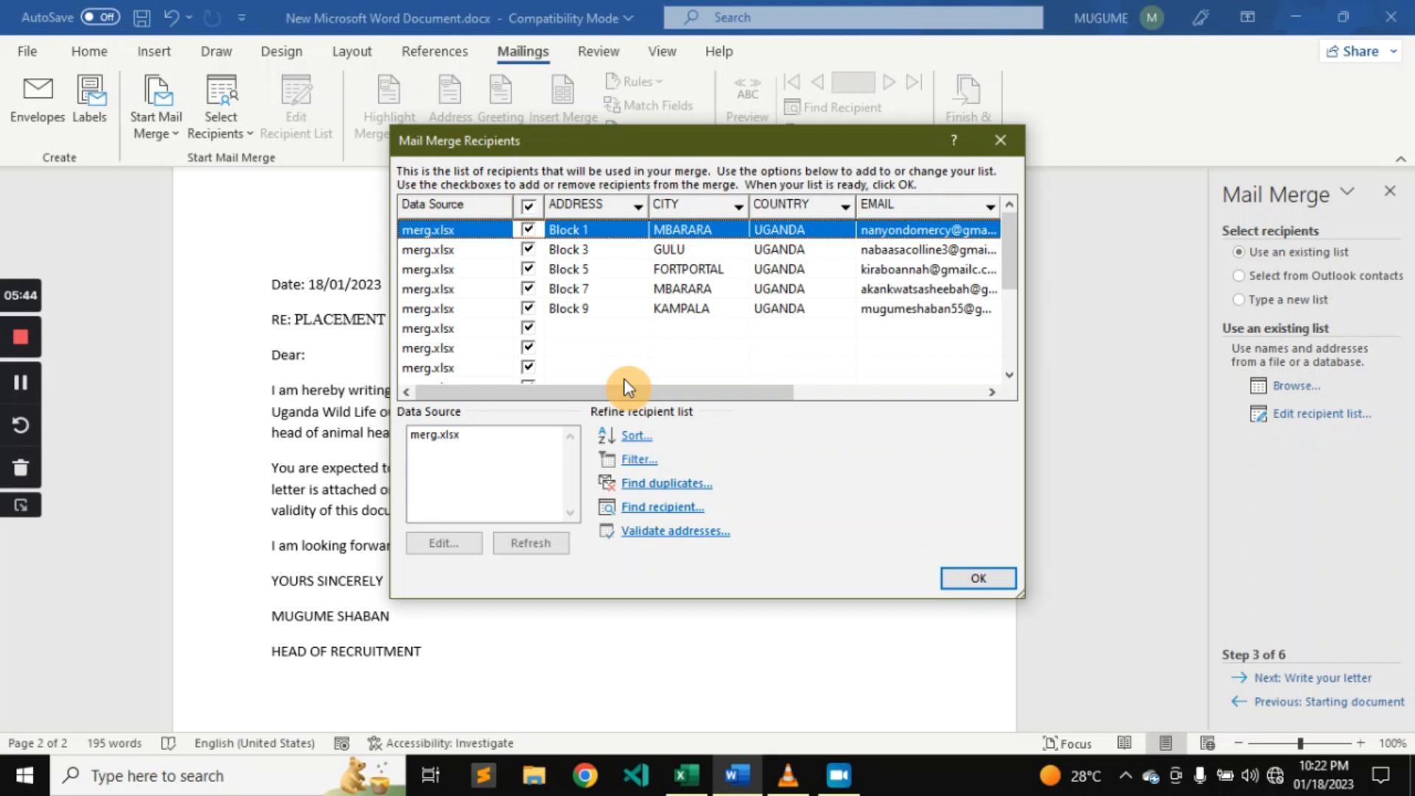
click(530, 270)
click(529, 270)
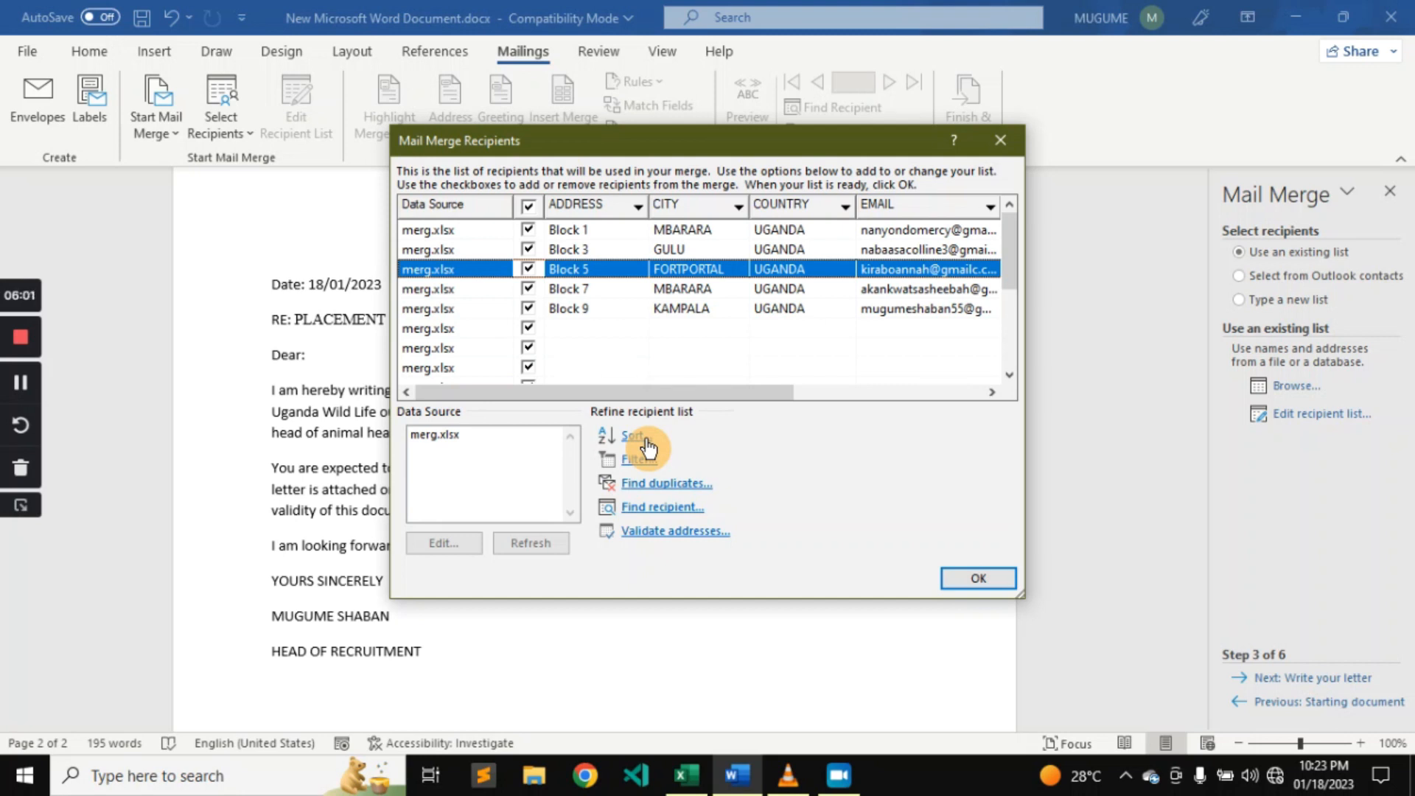
click(971, 576)
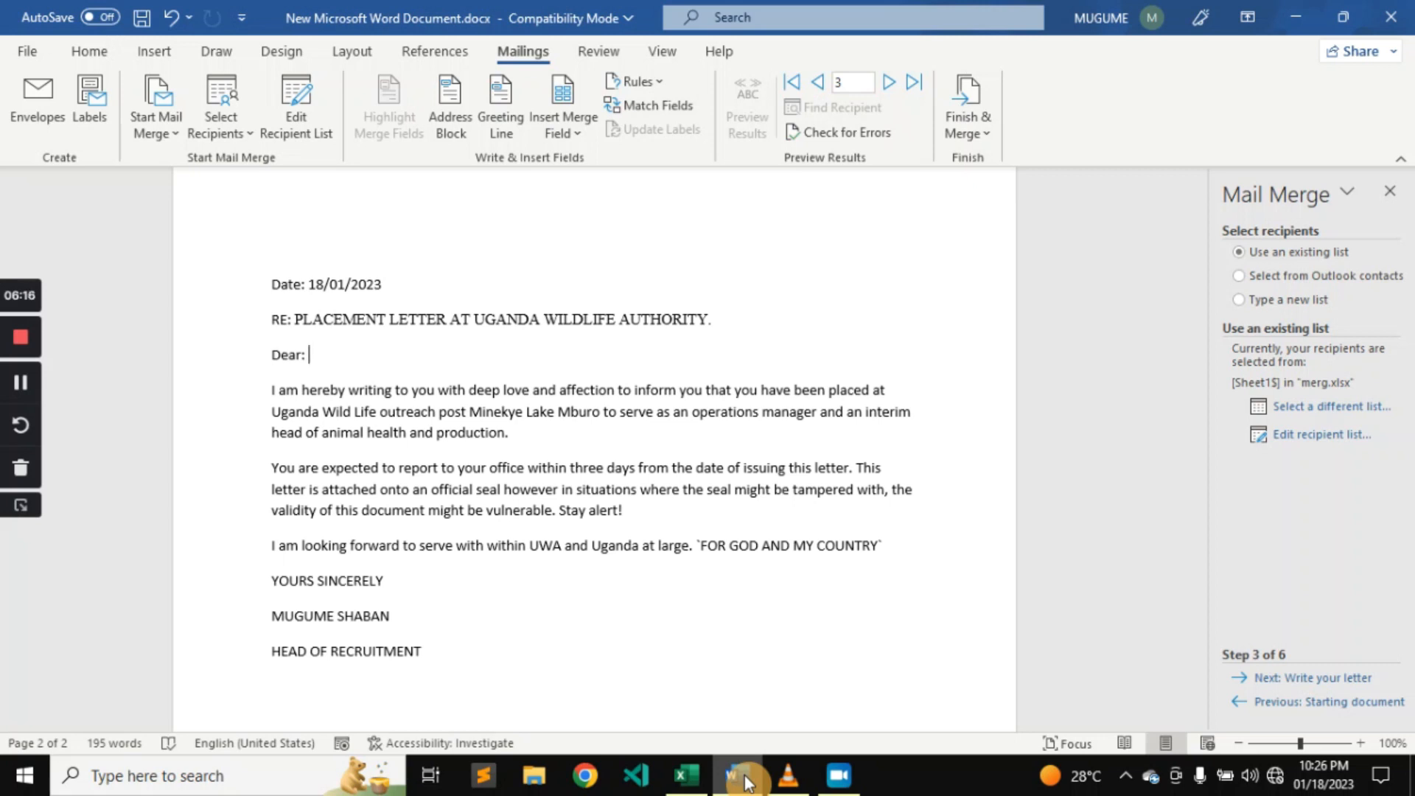
Review the Excel recipient sheet, return to the Word letter and insert the F_NAME and L_Name merge fields after "Dear:", separated by a space.
click(704, 787)
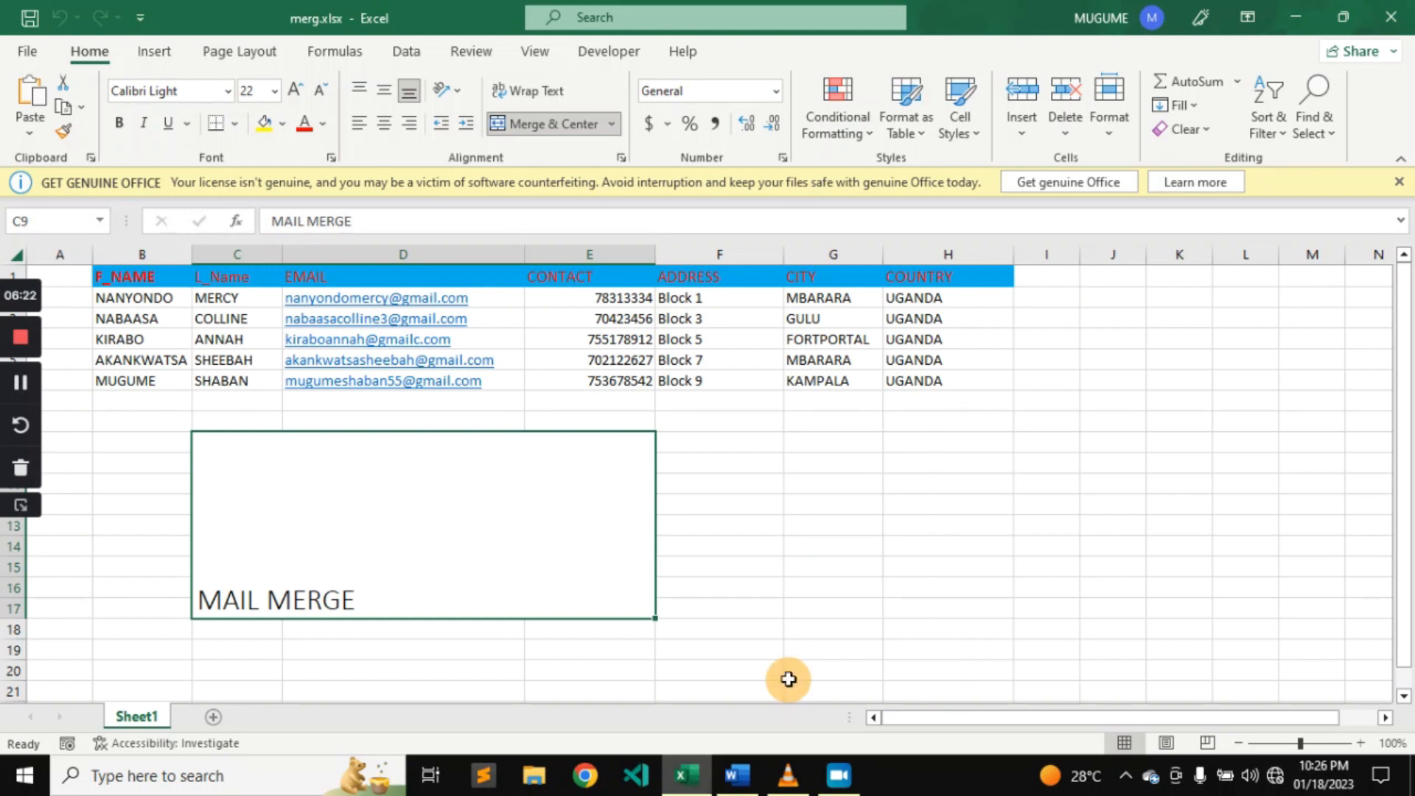
click(1293, 17)
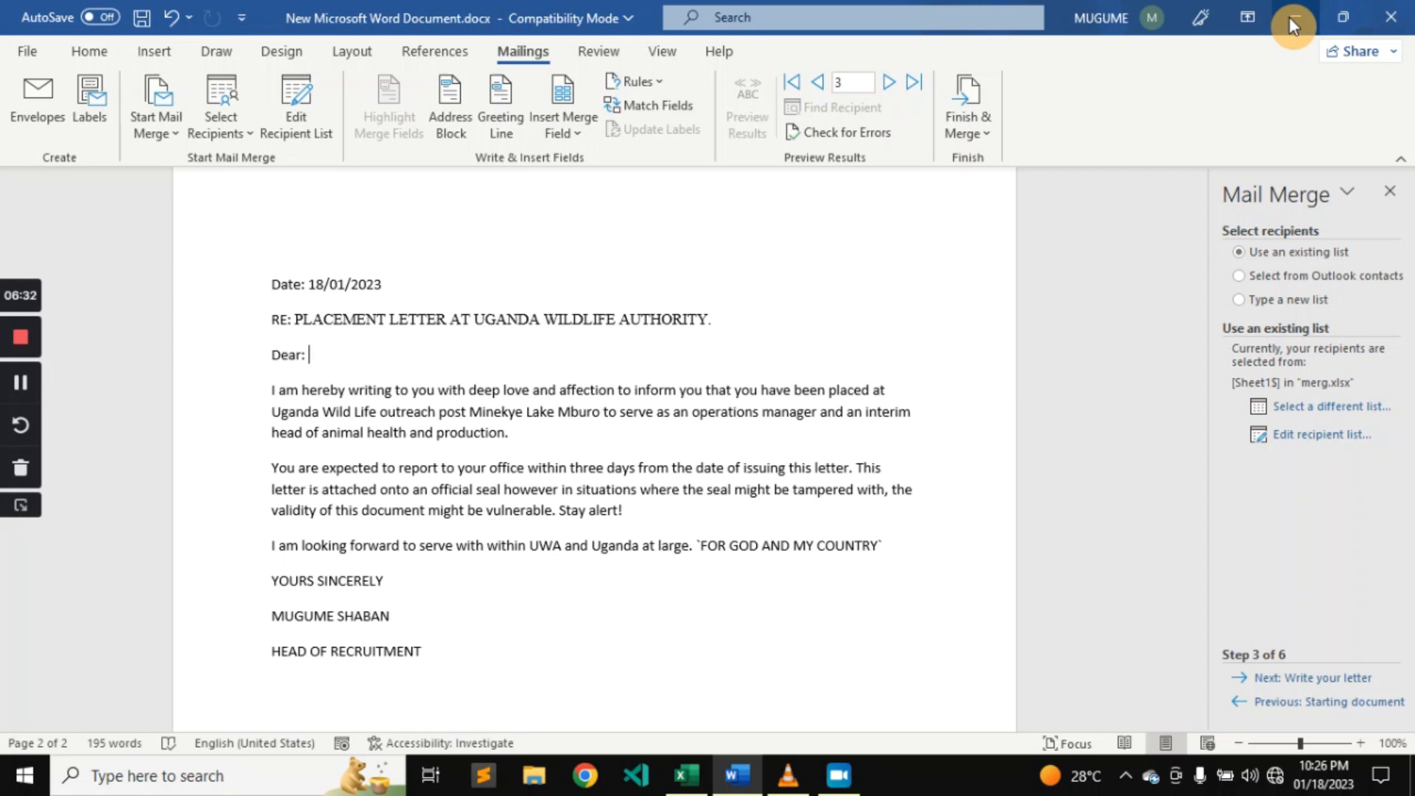
click(582, 139)
click(591, 161)
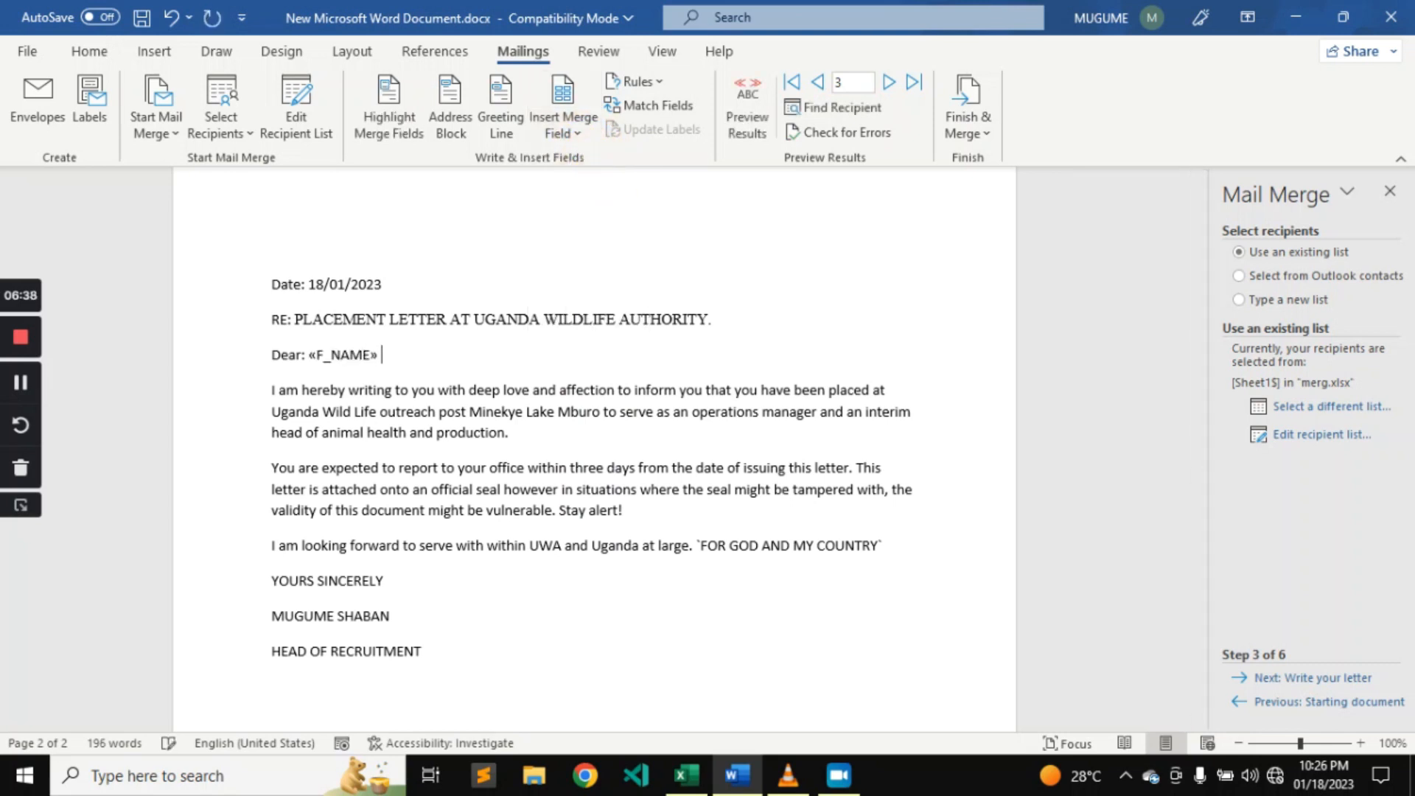
click(577, 136)
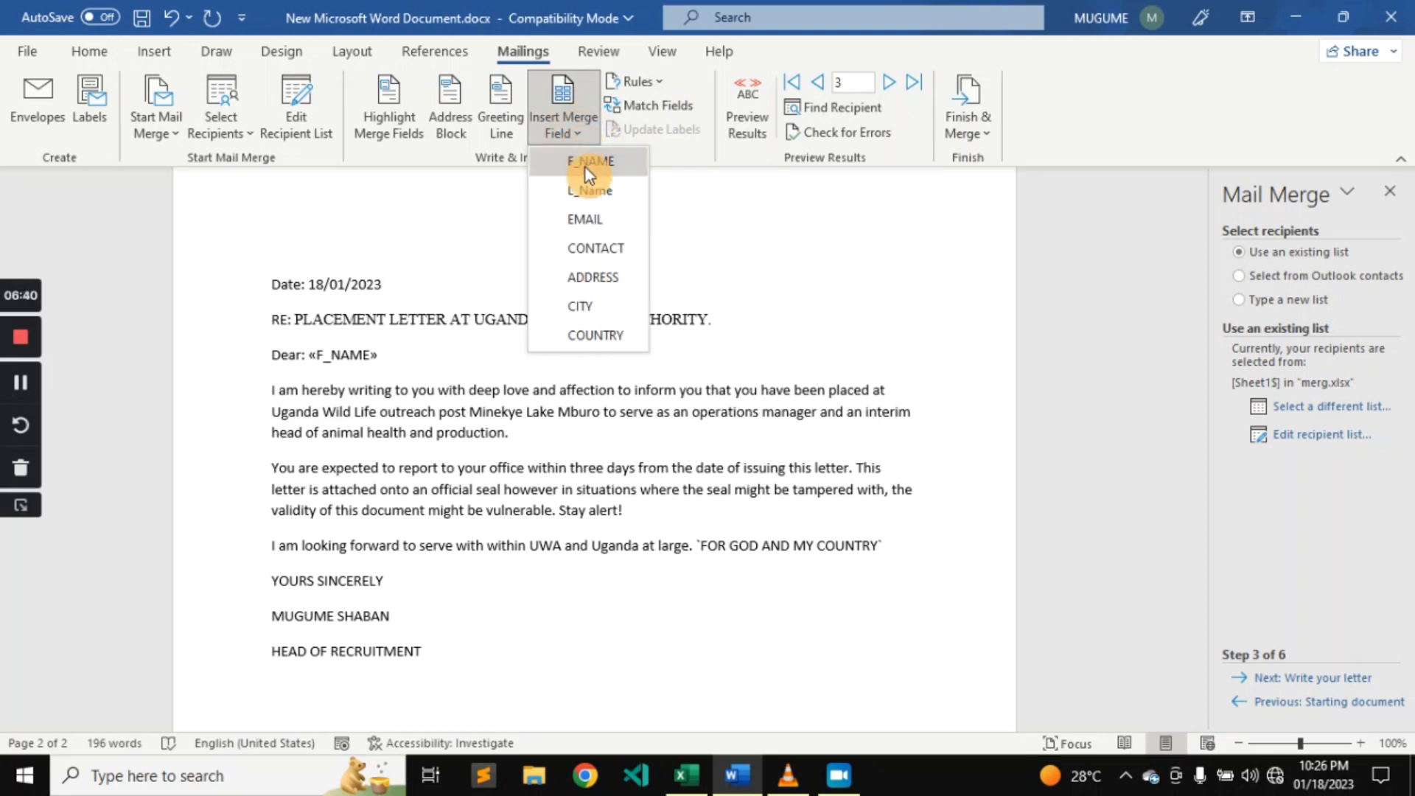
click(590, 190)
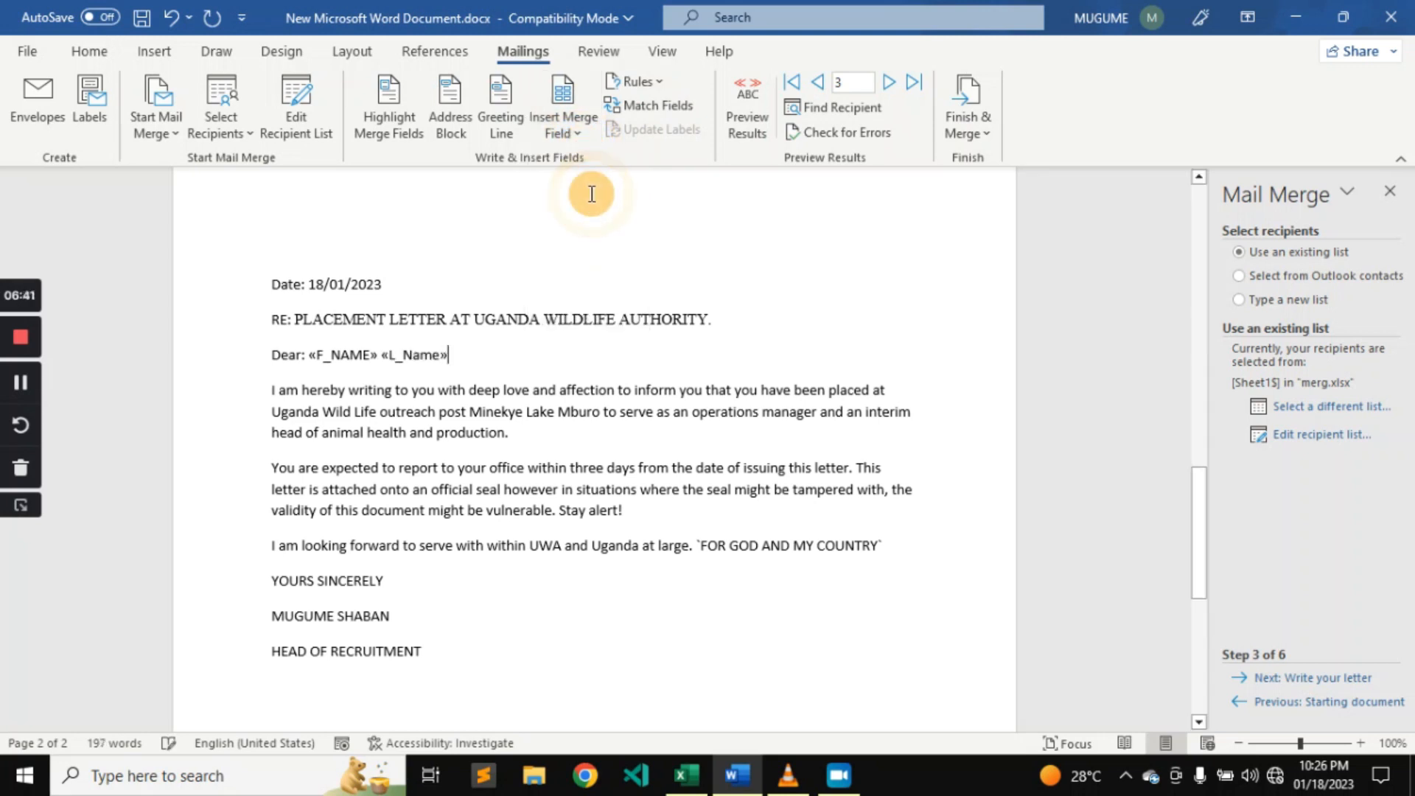
Add a line below the date and insert the F_NAME and L_Name merge fields there, separated by a space.
click(384, 285)
key(Return)
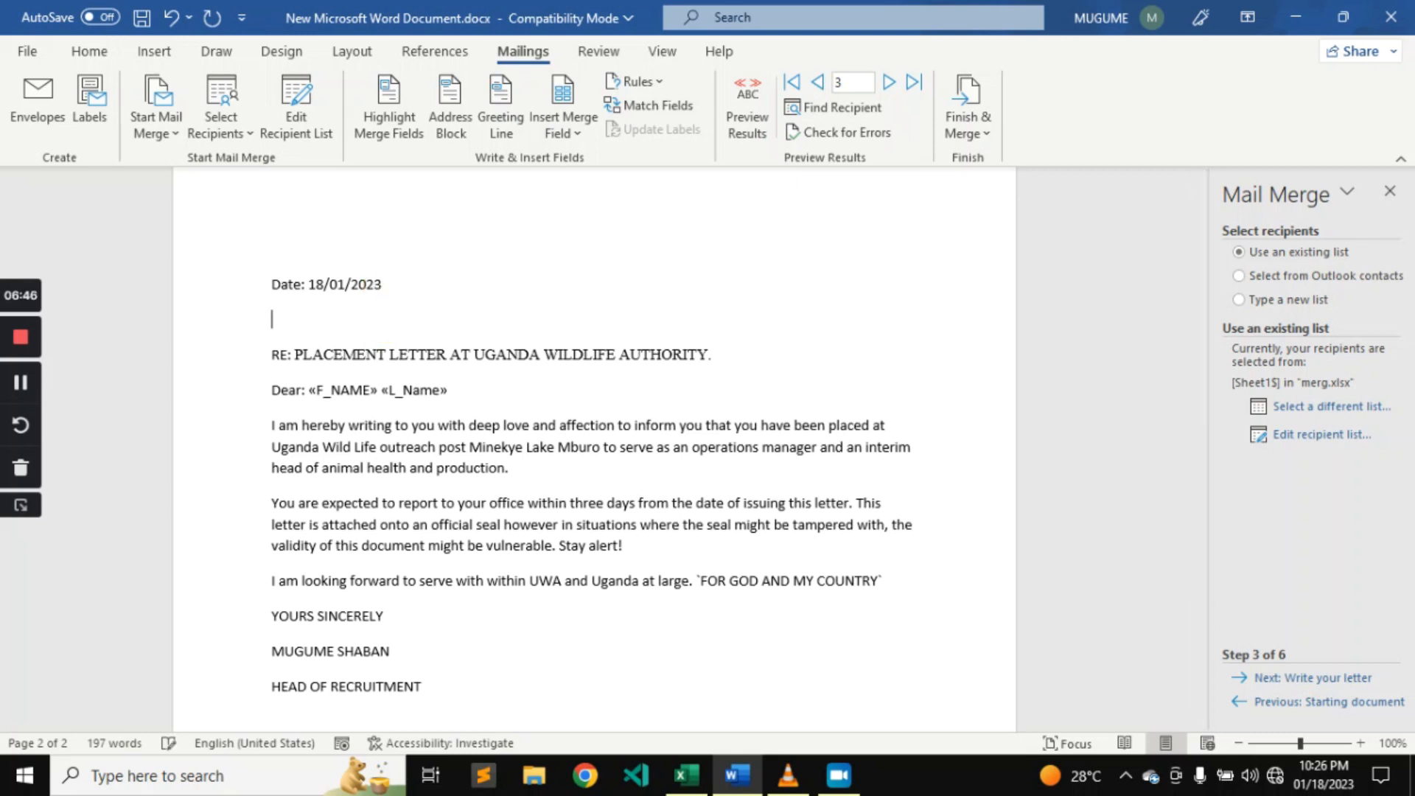
click(577, 134)
click(581, 165)
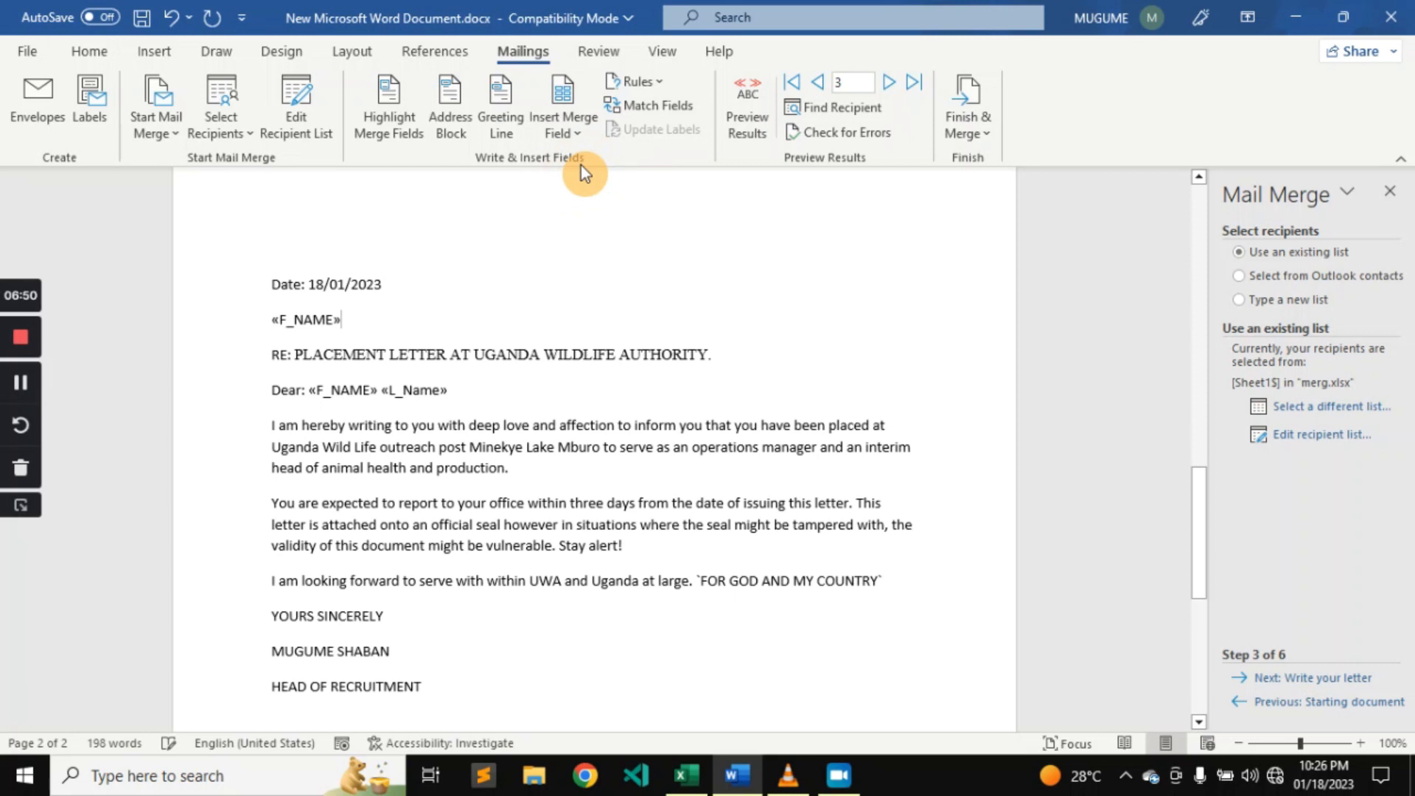
click(580, 88)
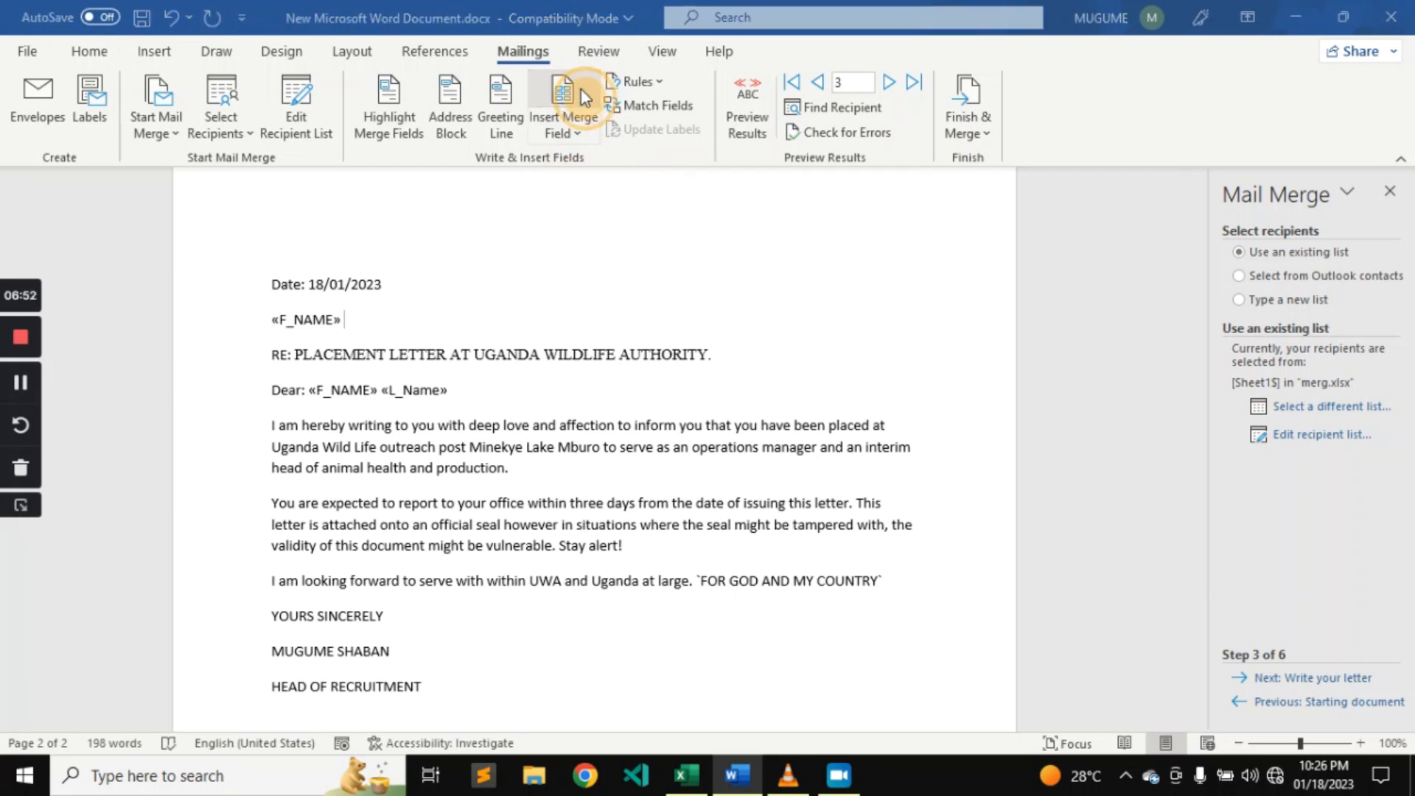
click(827, 215)
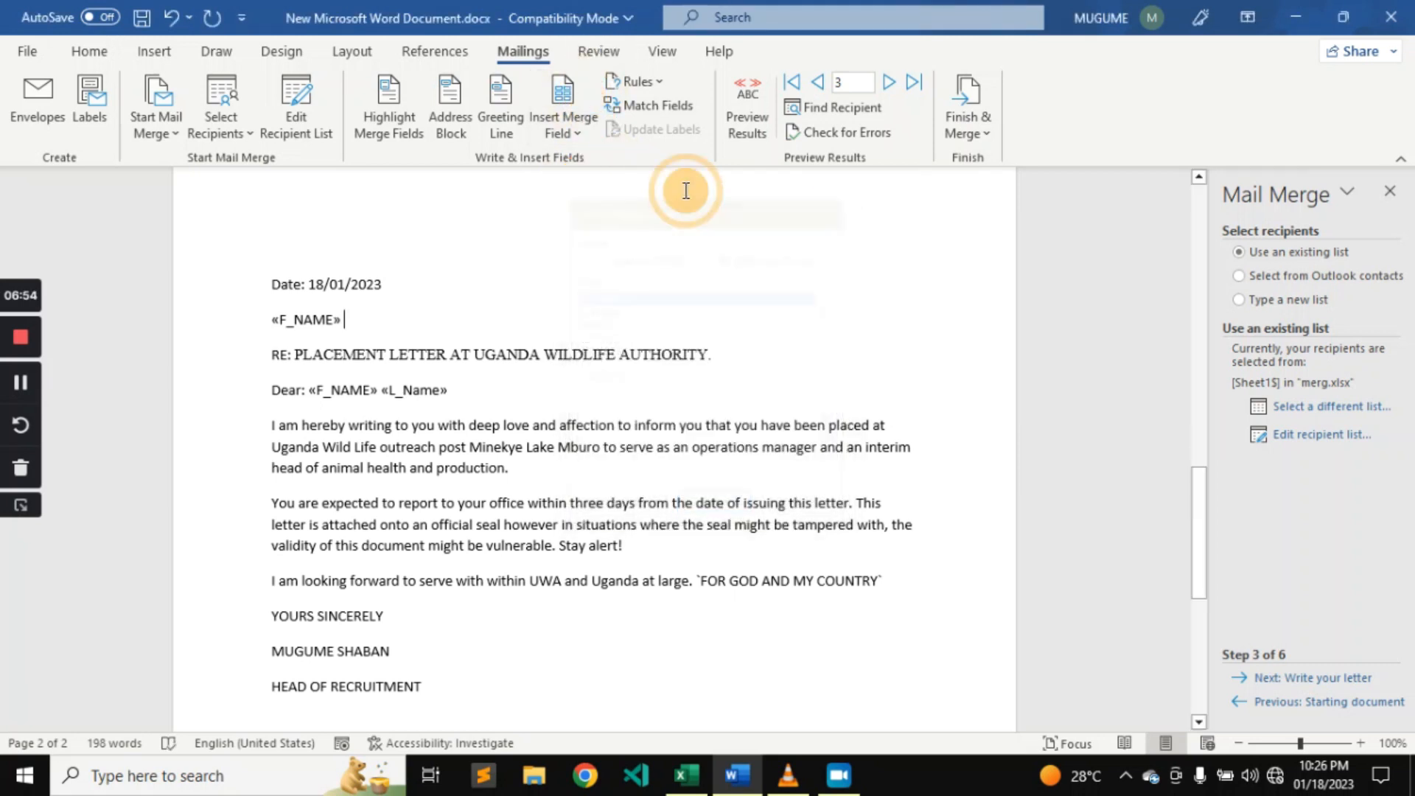
click(579, 136)
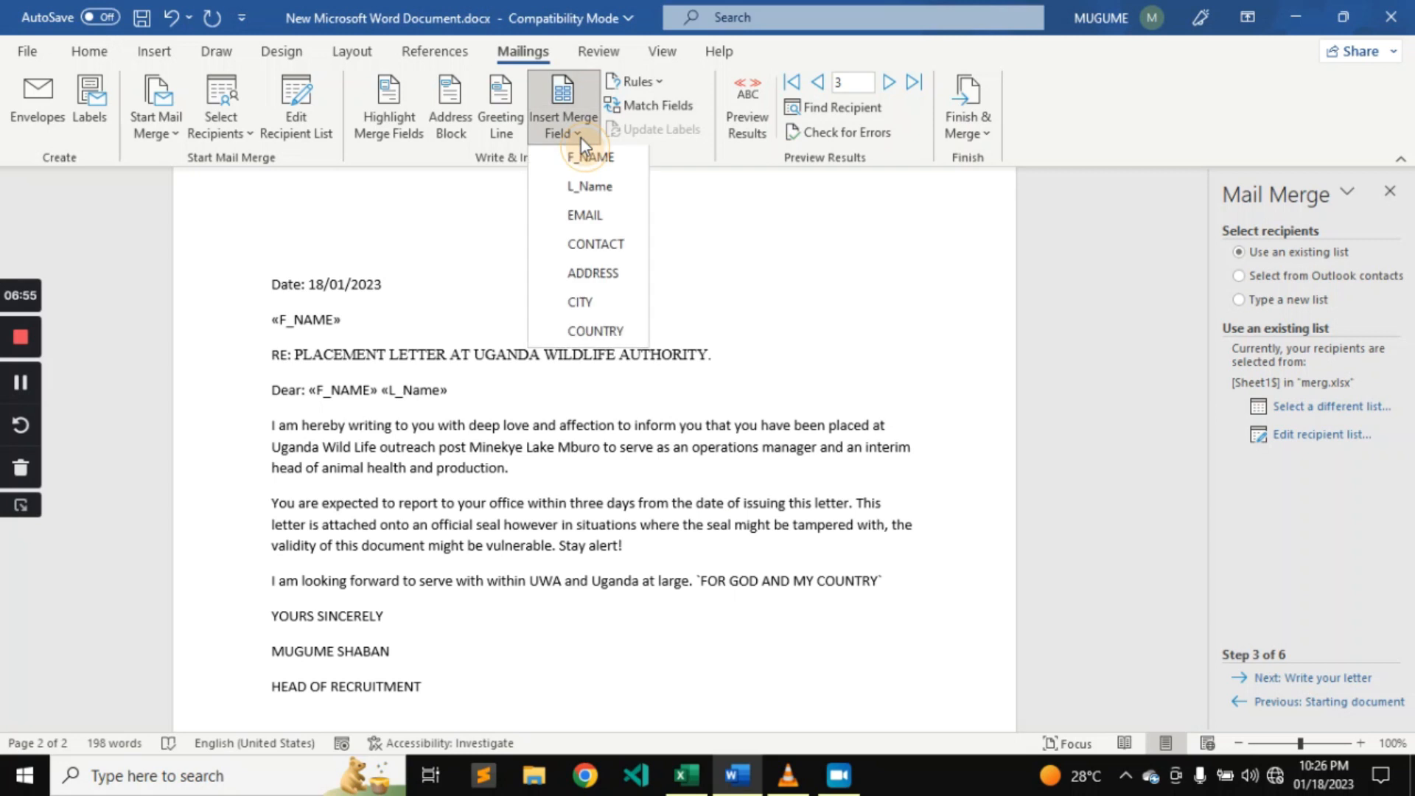
click(590, 190)
Insert the EMAIL and CONTACT merge fields on separate new lines below the recipient name fields.
key(Return)
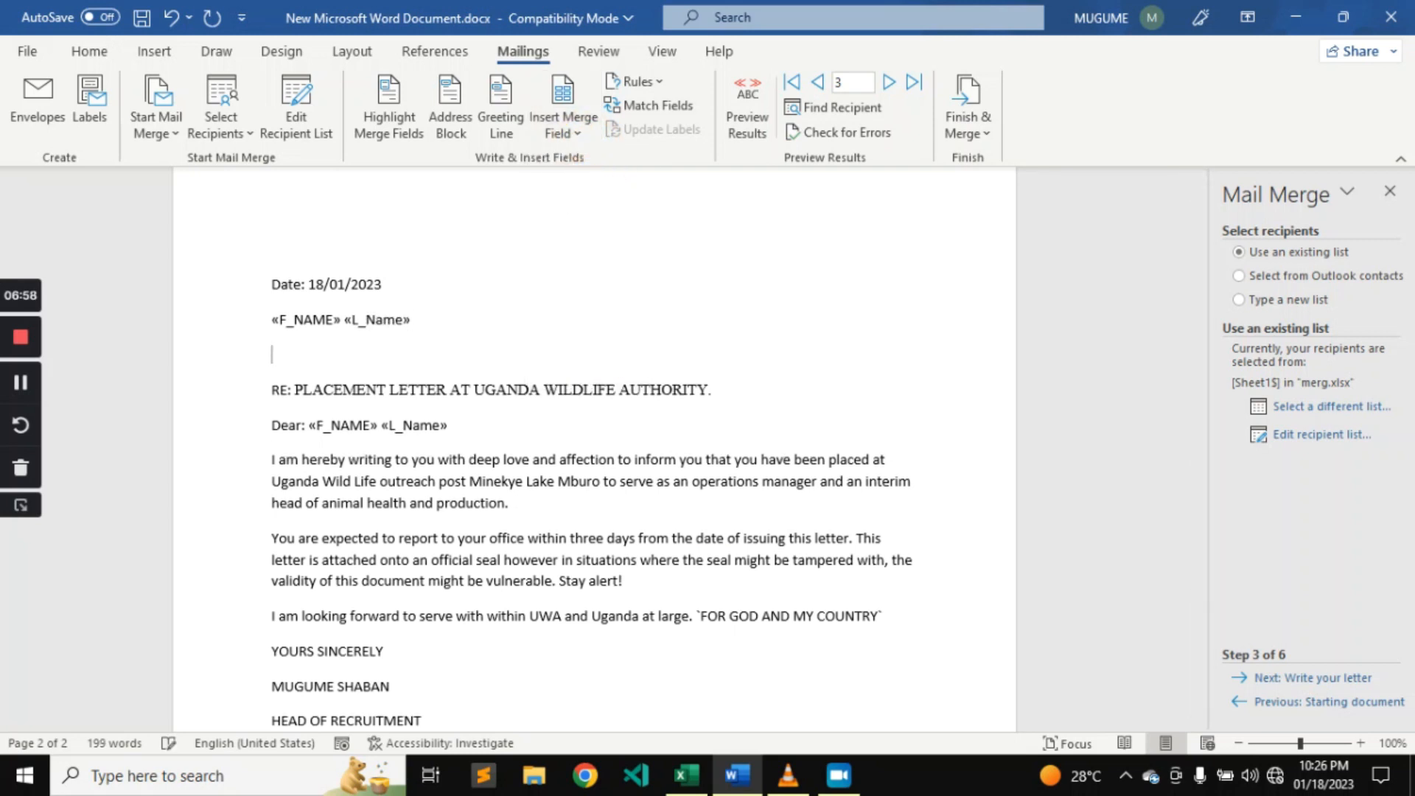
click(582, 125)
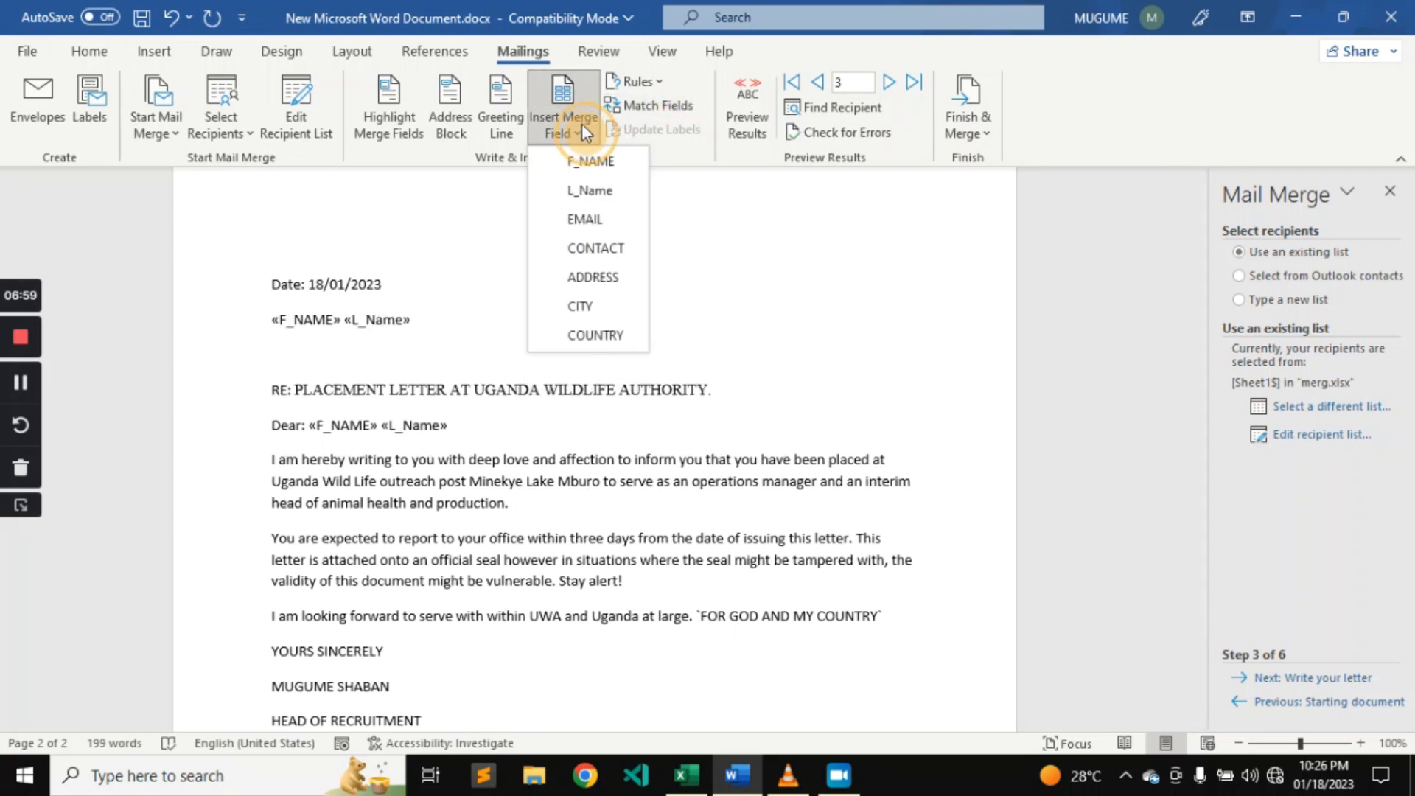
click(589, 219)
key(Return)
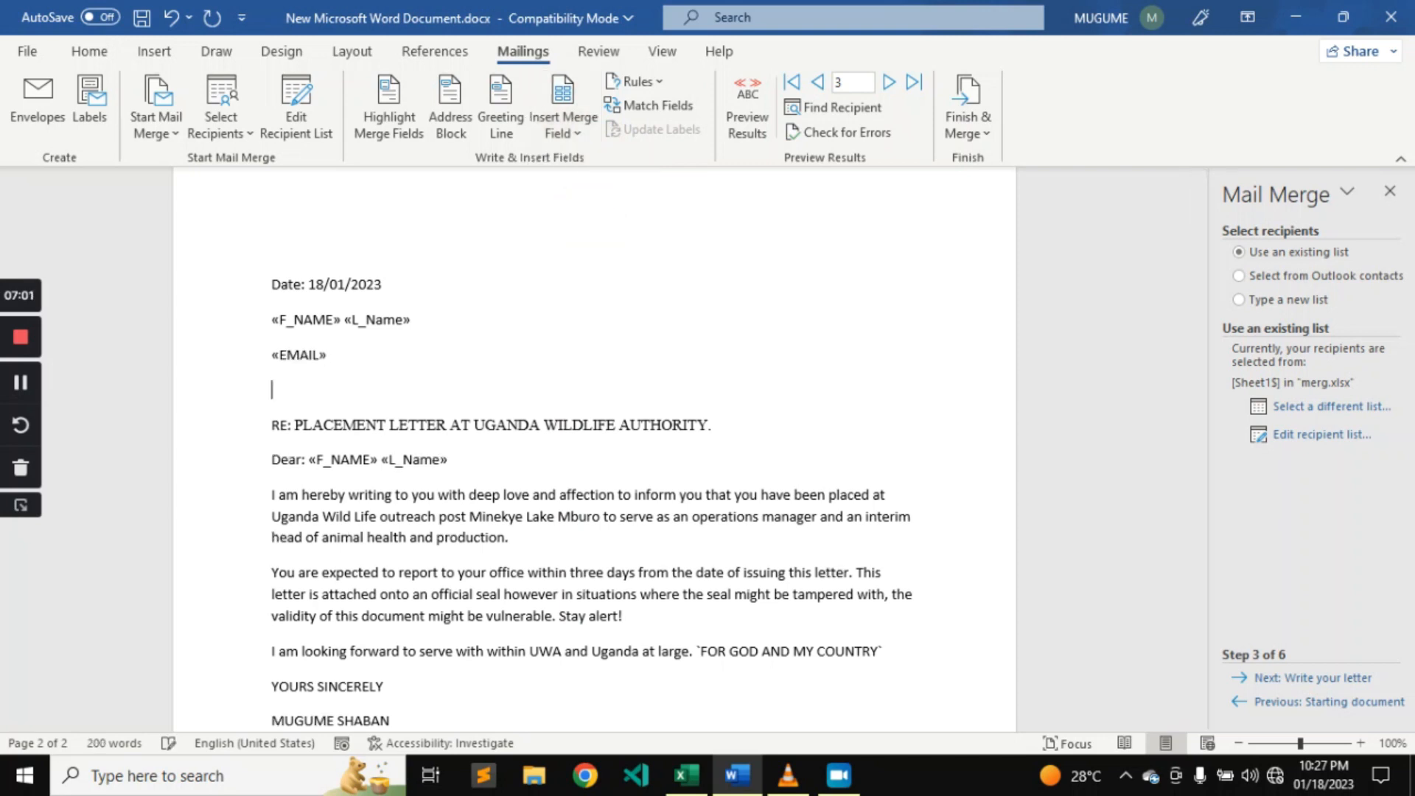
click(562, 126)
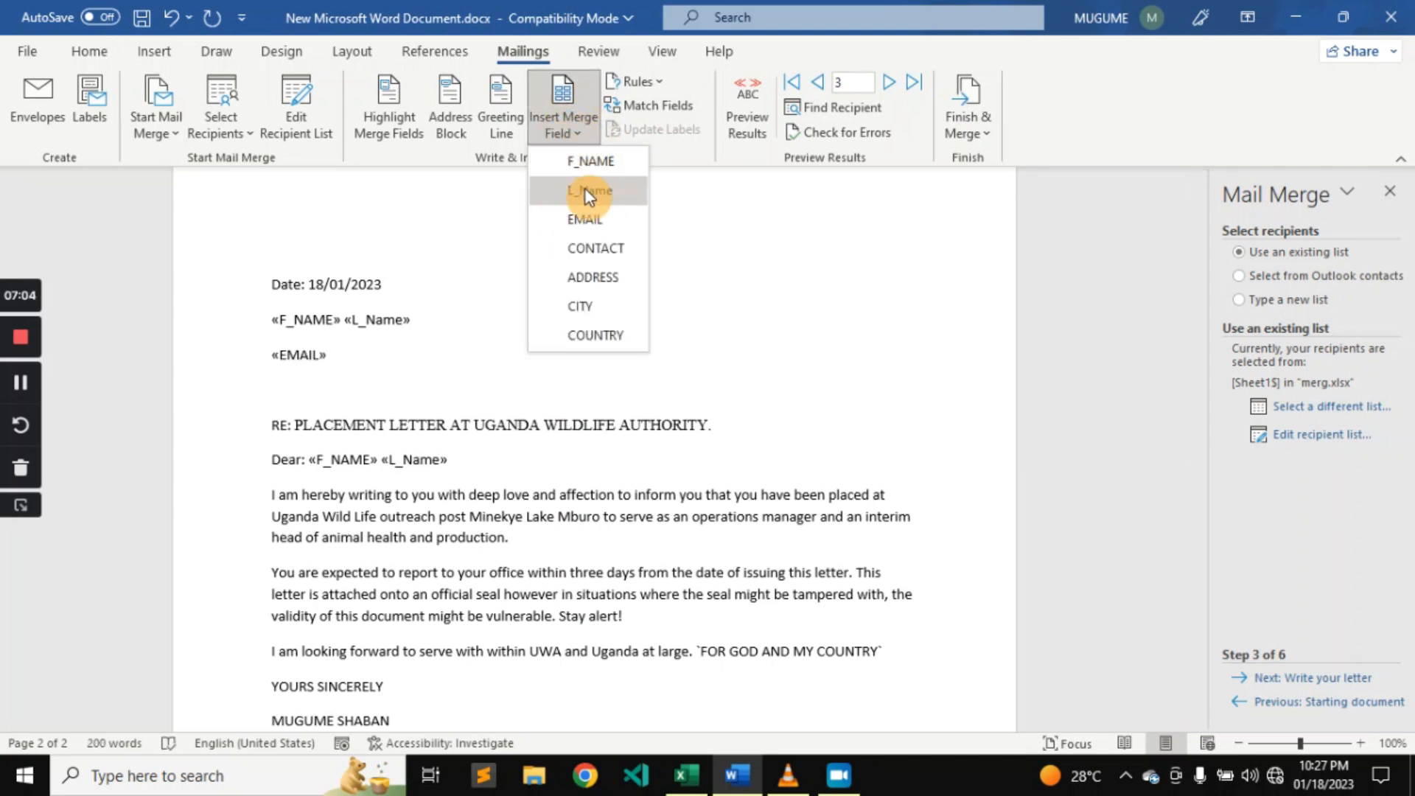
click(595, 254)
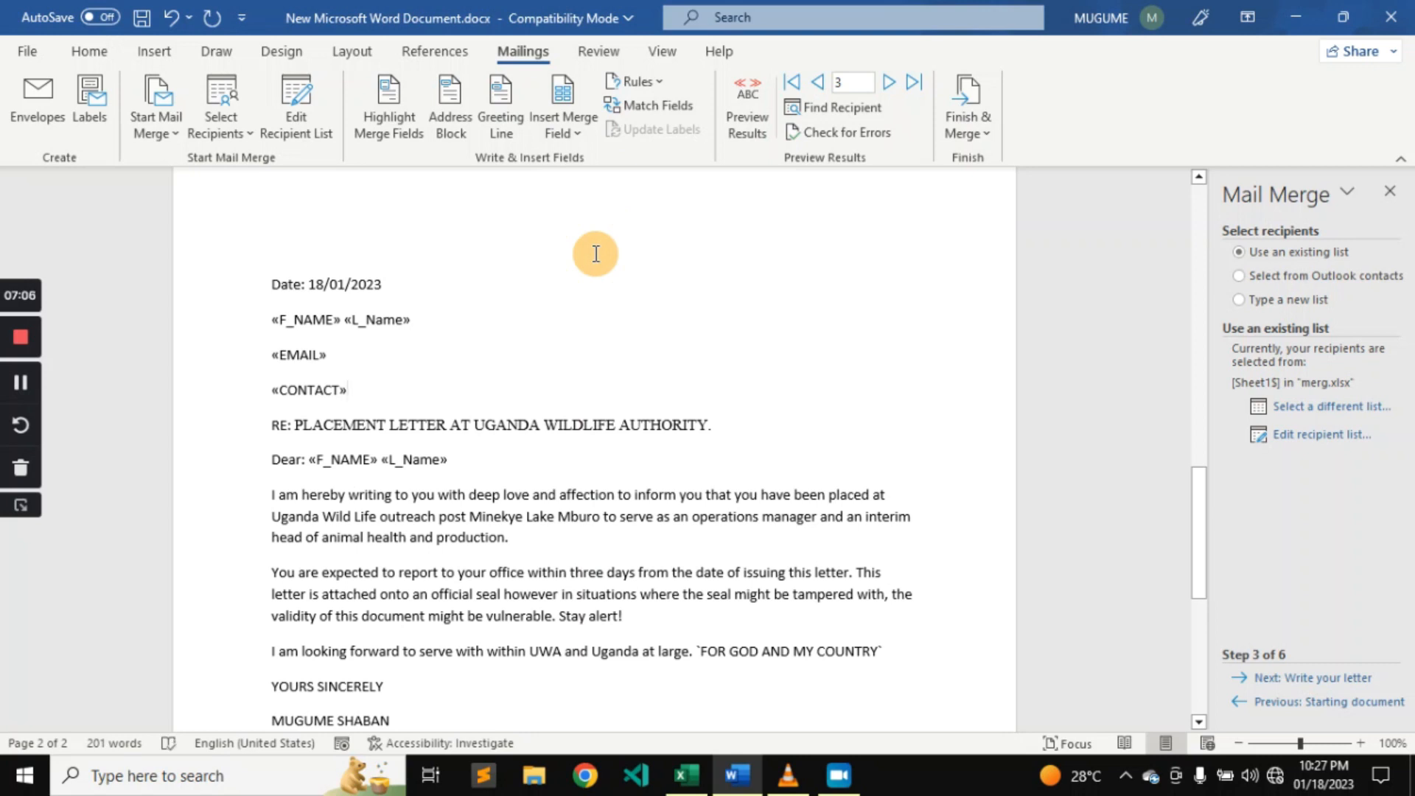
Insert the ADDRESS, CITY and COUNTRY merge fields, each on its own new line below the CONTACT field.
key(Return)
click(581, 134)
click(594, 277)
key(Return)
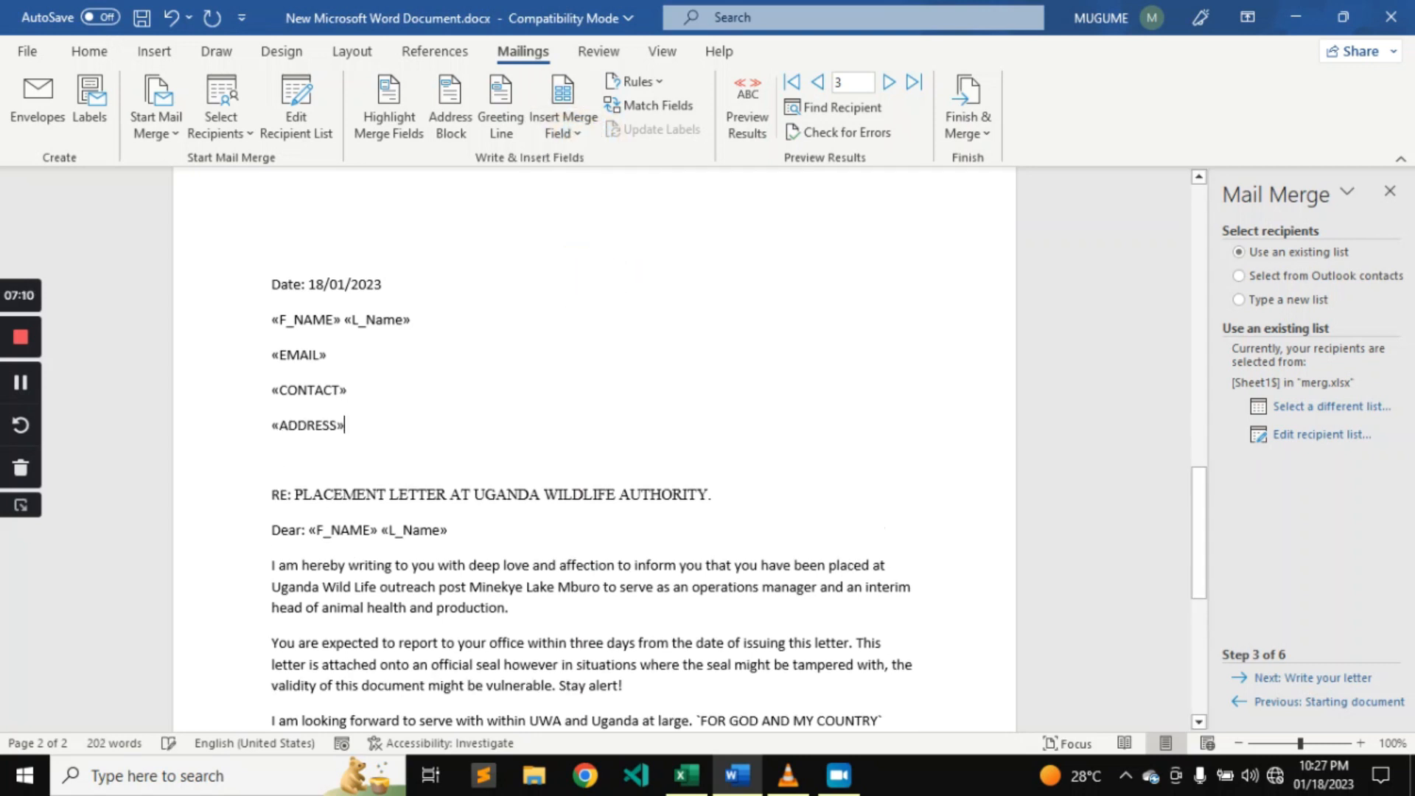
click(569, 143)
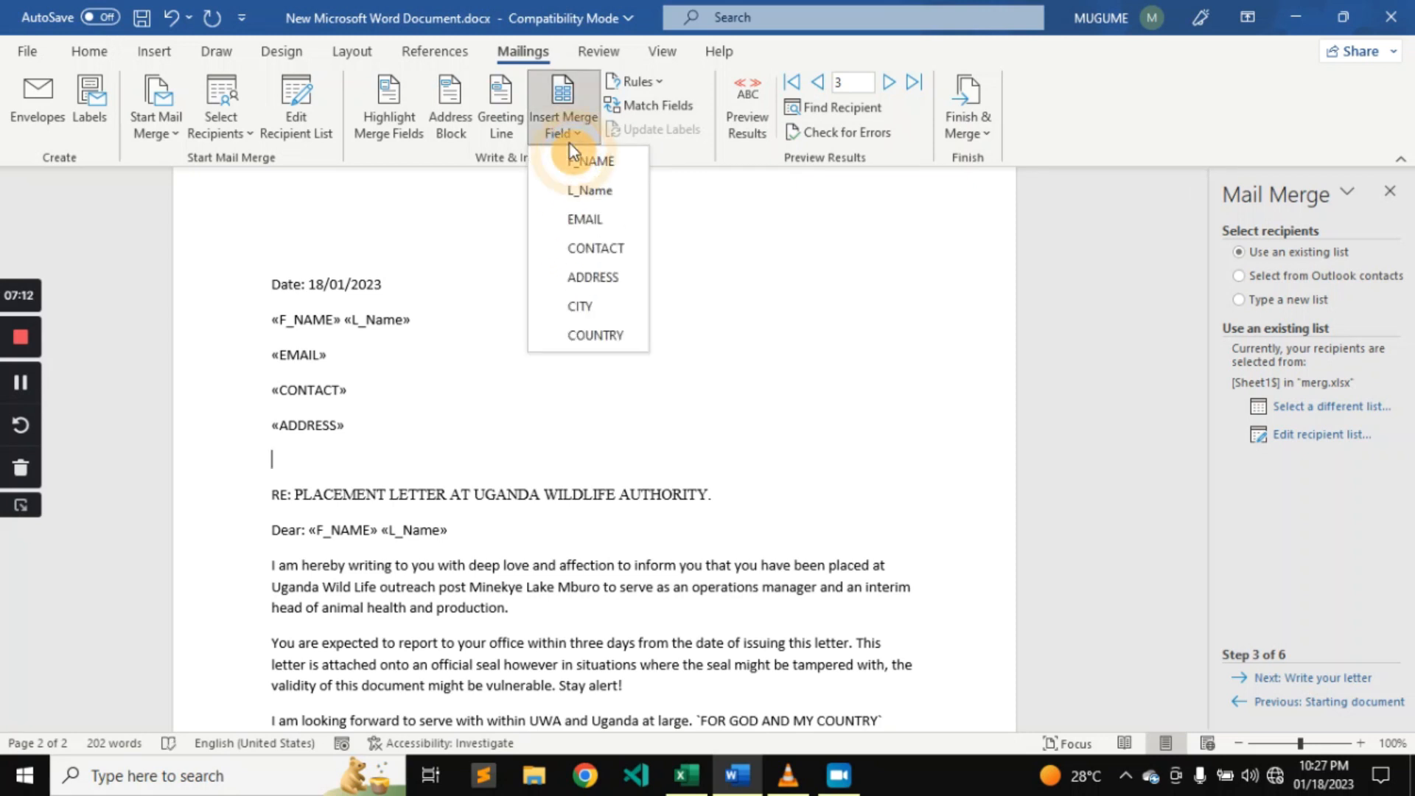
click(600, 304)
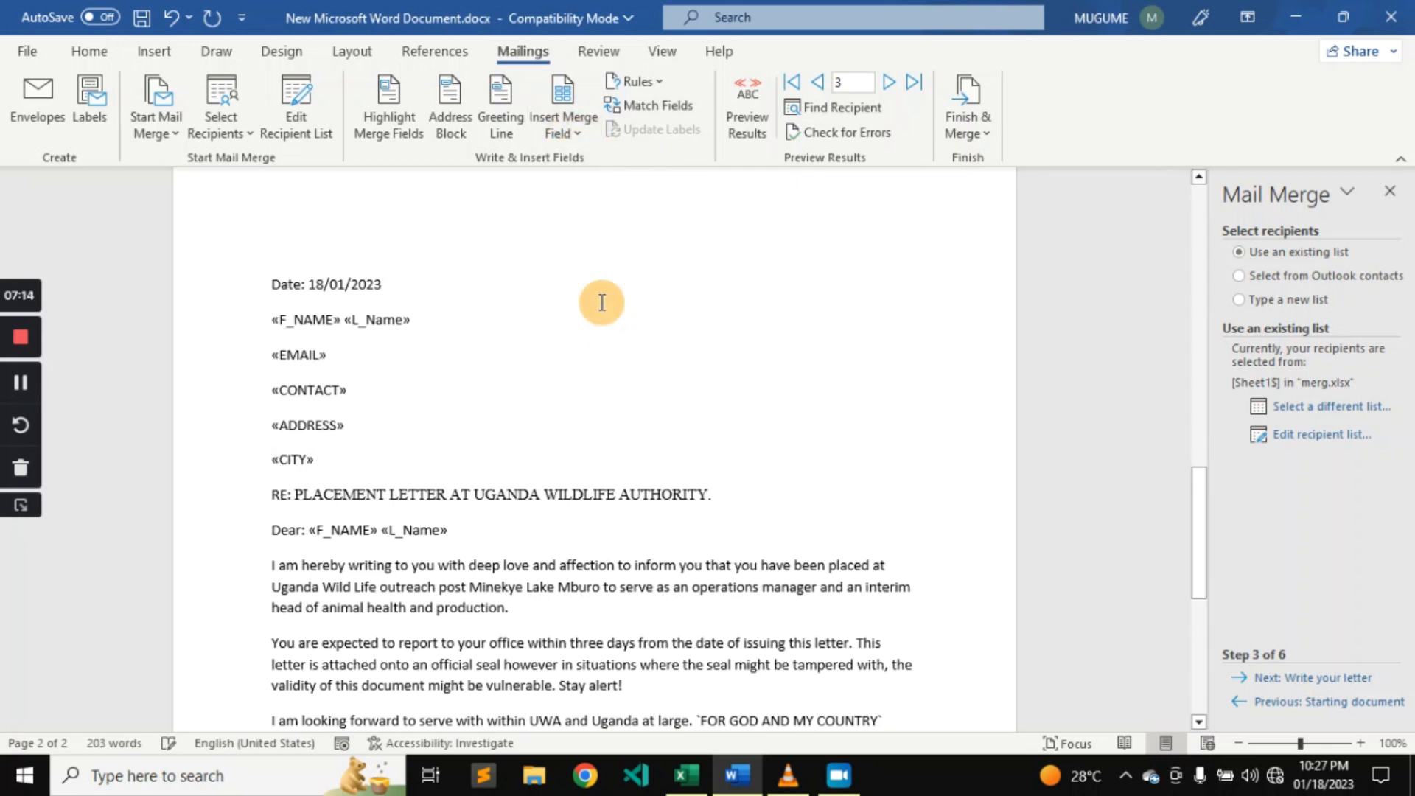
key(Return)
click(574, 140)
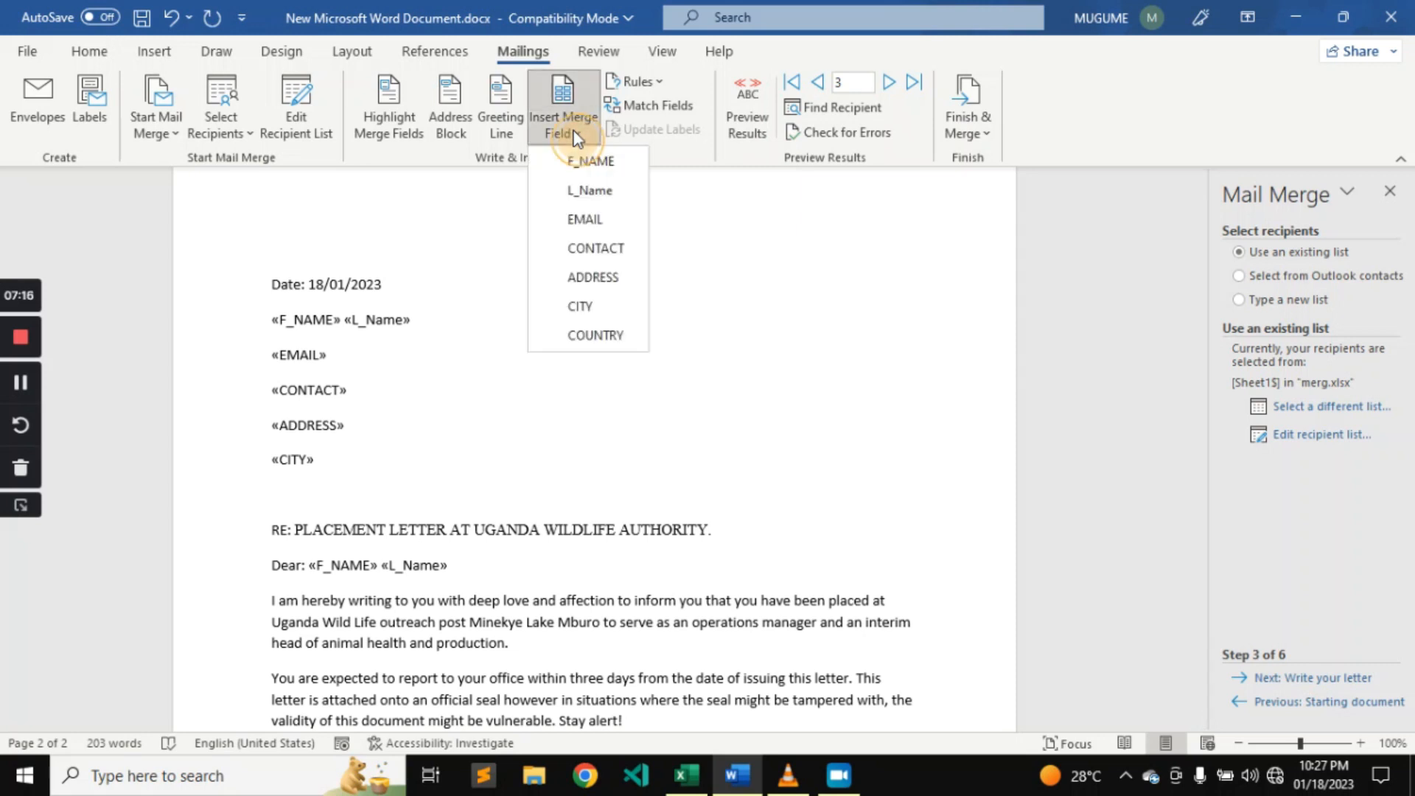
click(595, 338)
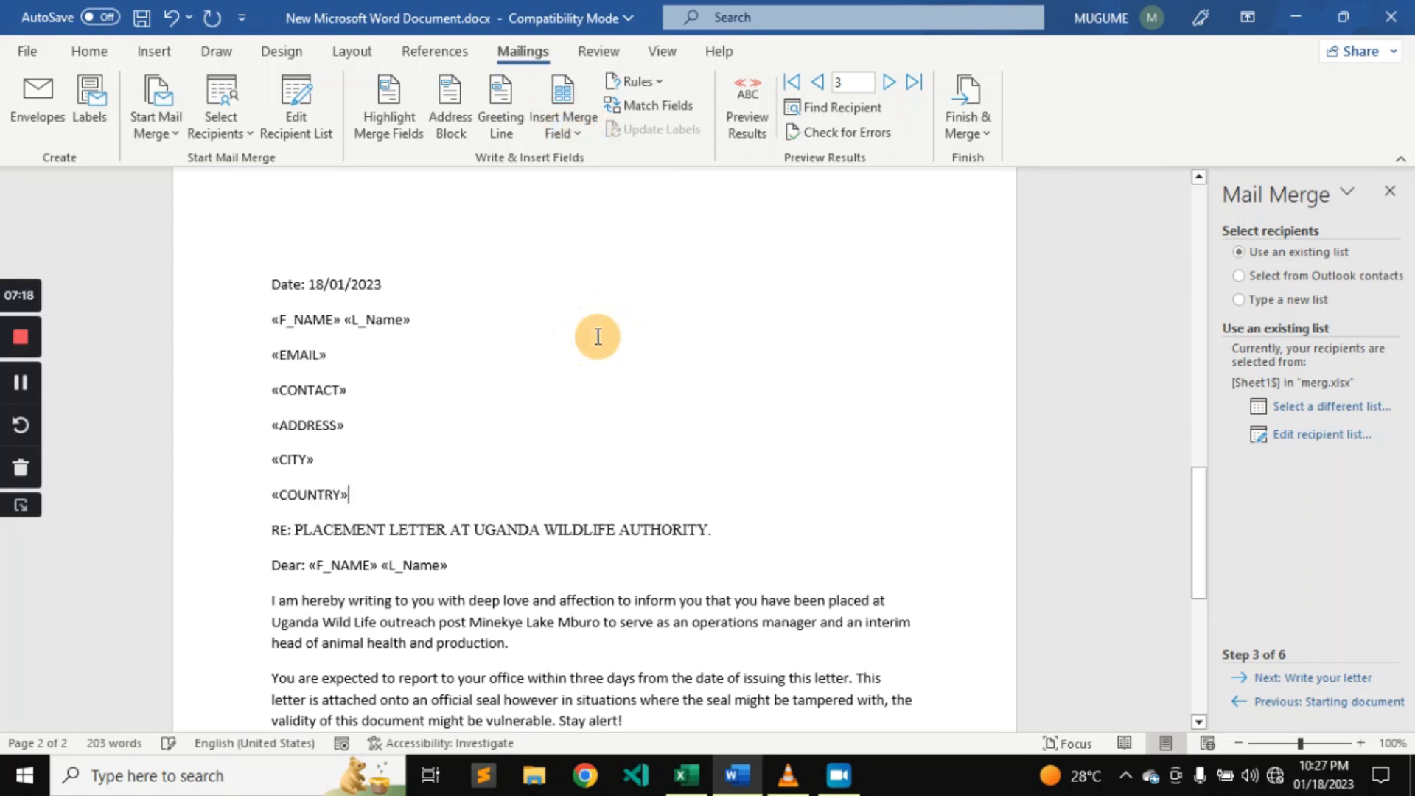
Add a blank line below the COUNTRY field and advance the mail merge wizard to previewing the letters.
key(Return)
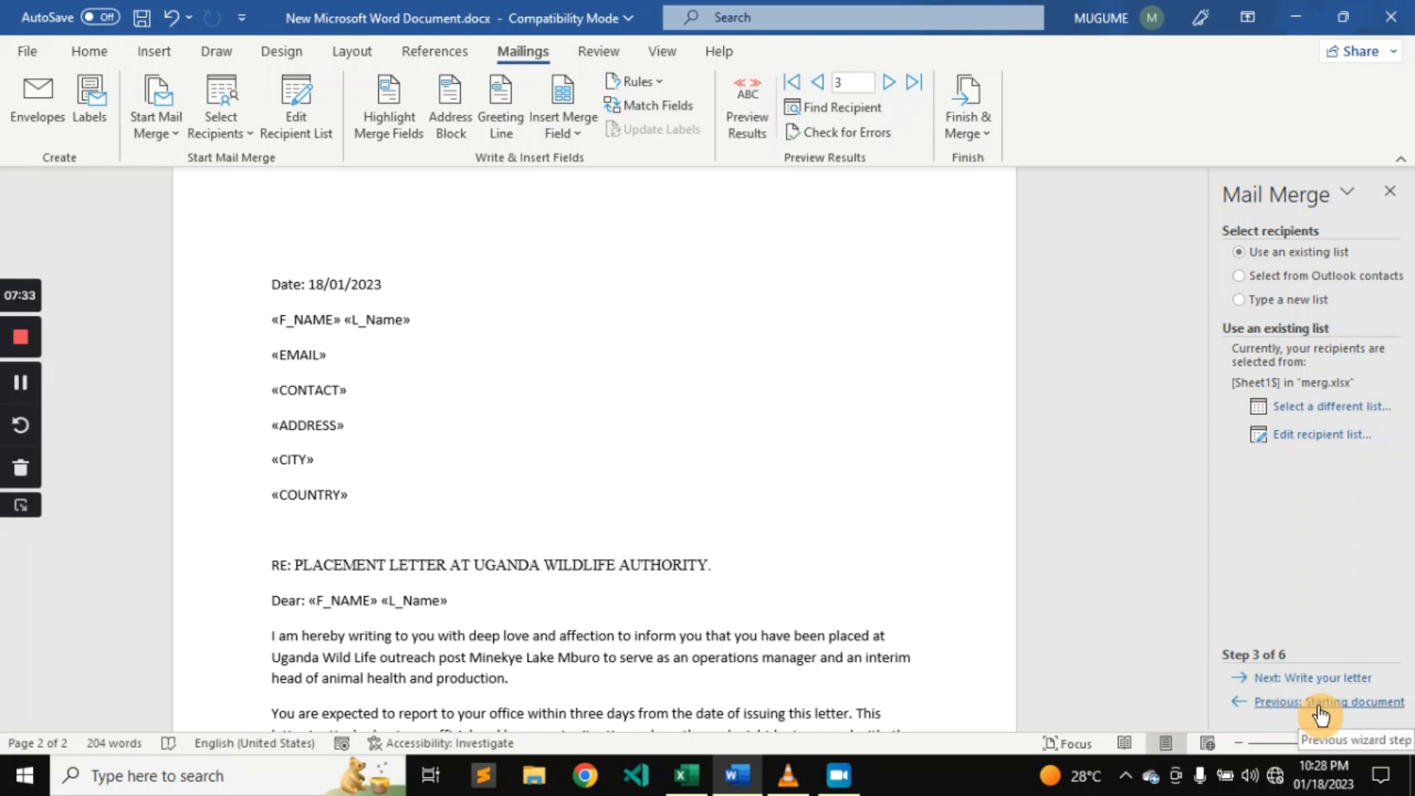
click(1312, 677)
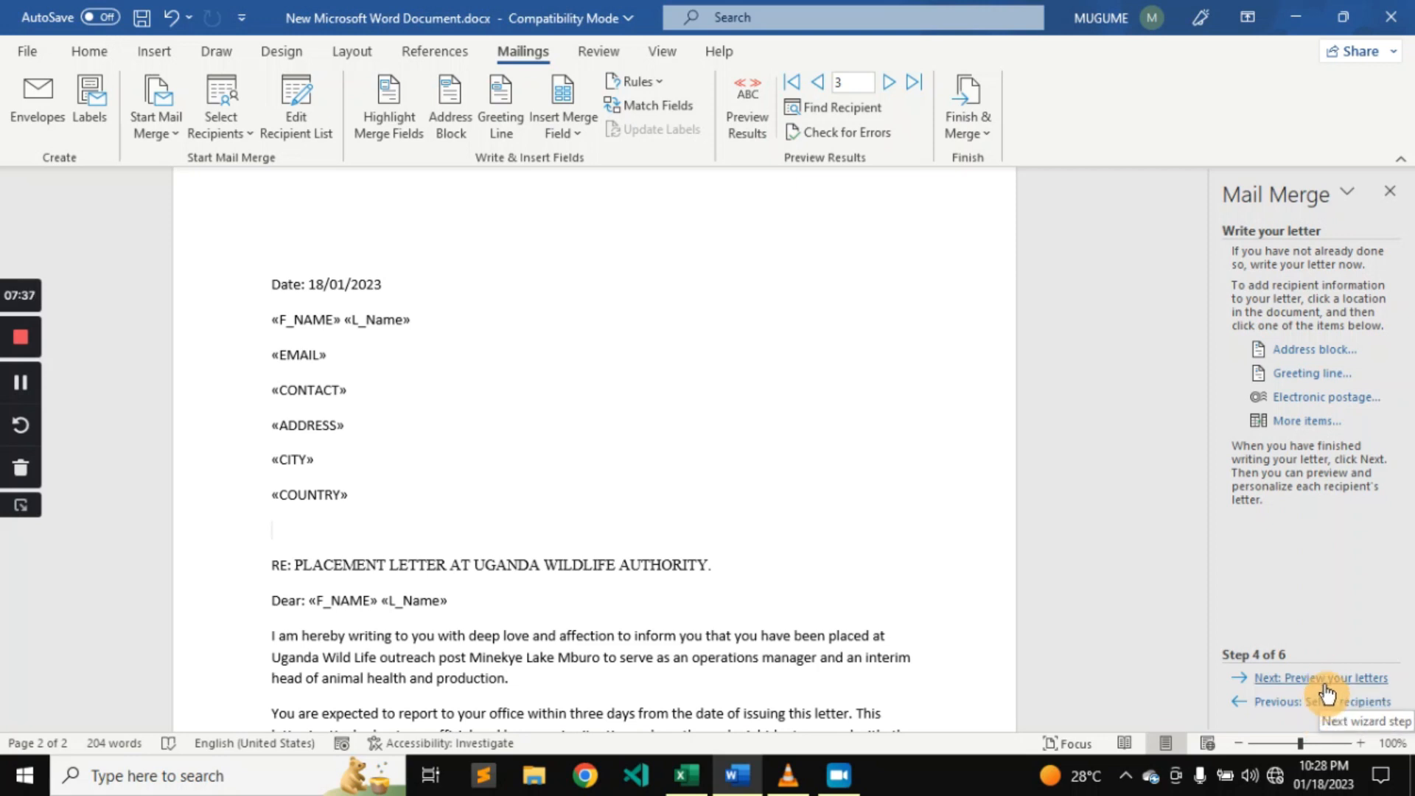
click(1325, 689)
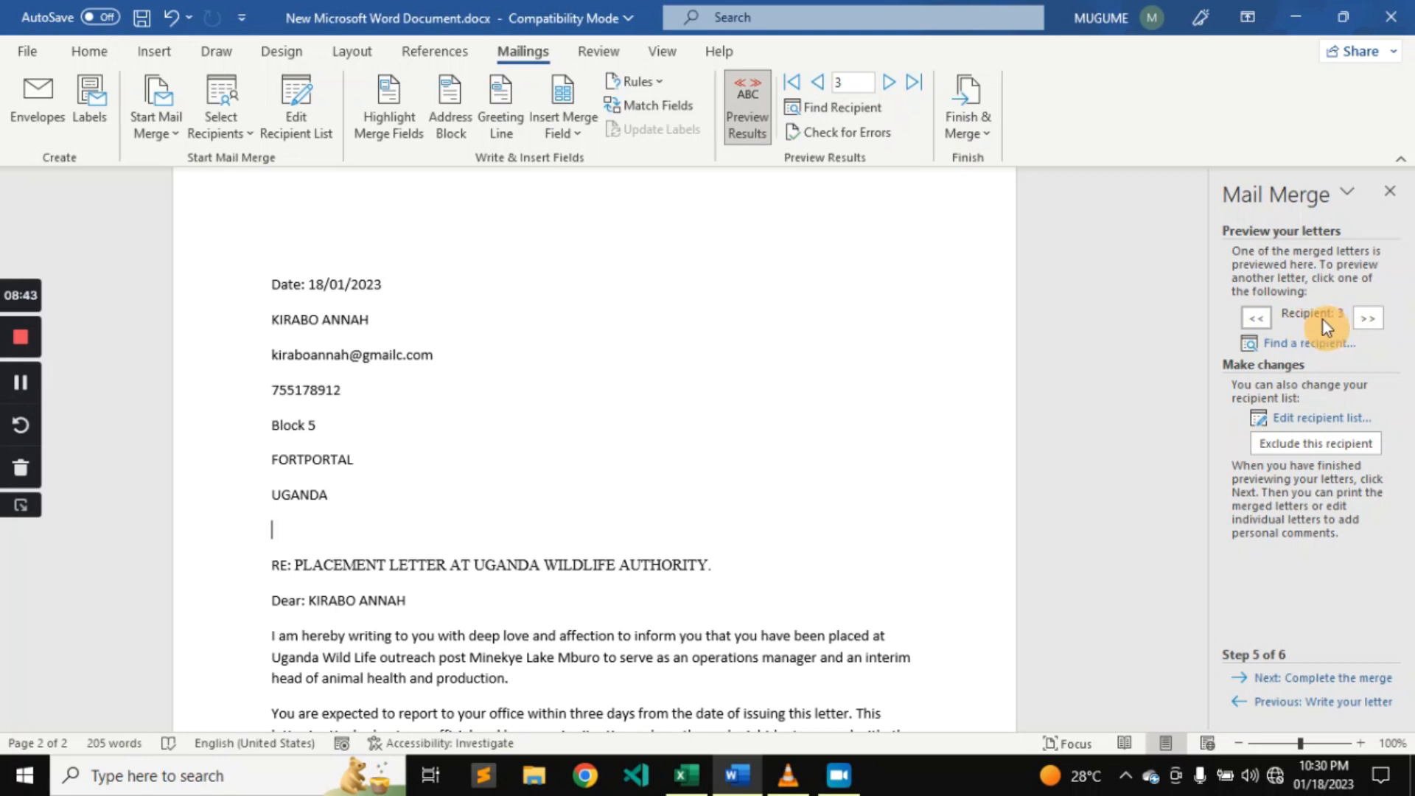
Preview the letter for recipient 4, go back through the letters to recipient 1, and advance the wizard to completing the merge.
click(1369, 318)
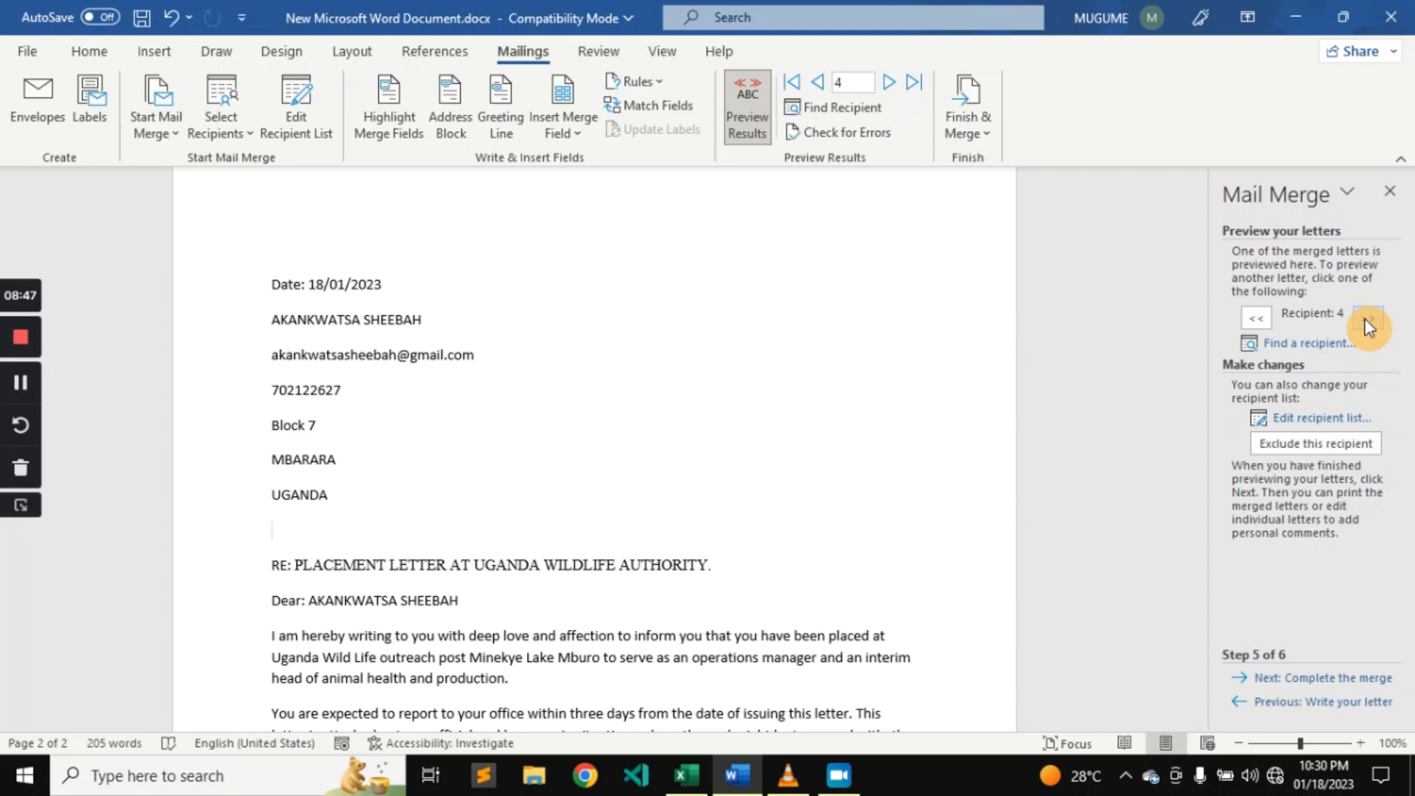
click(1256, 319)
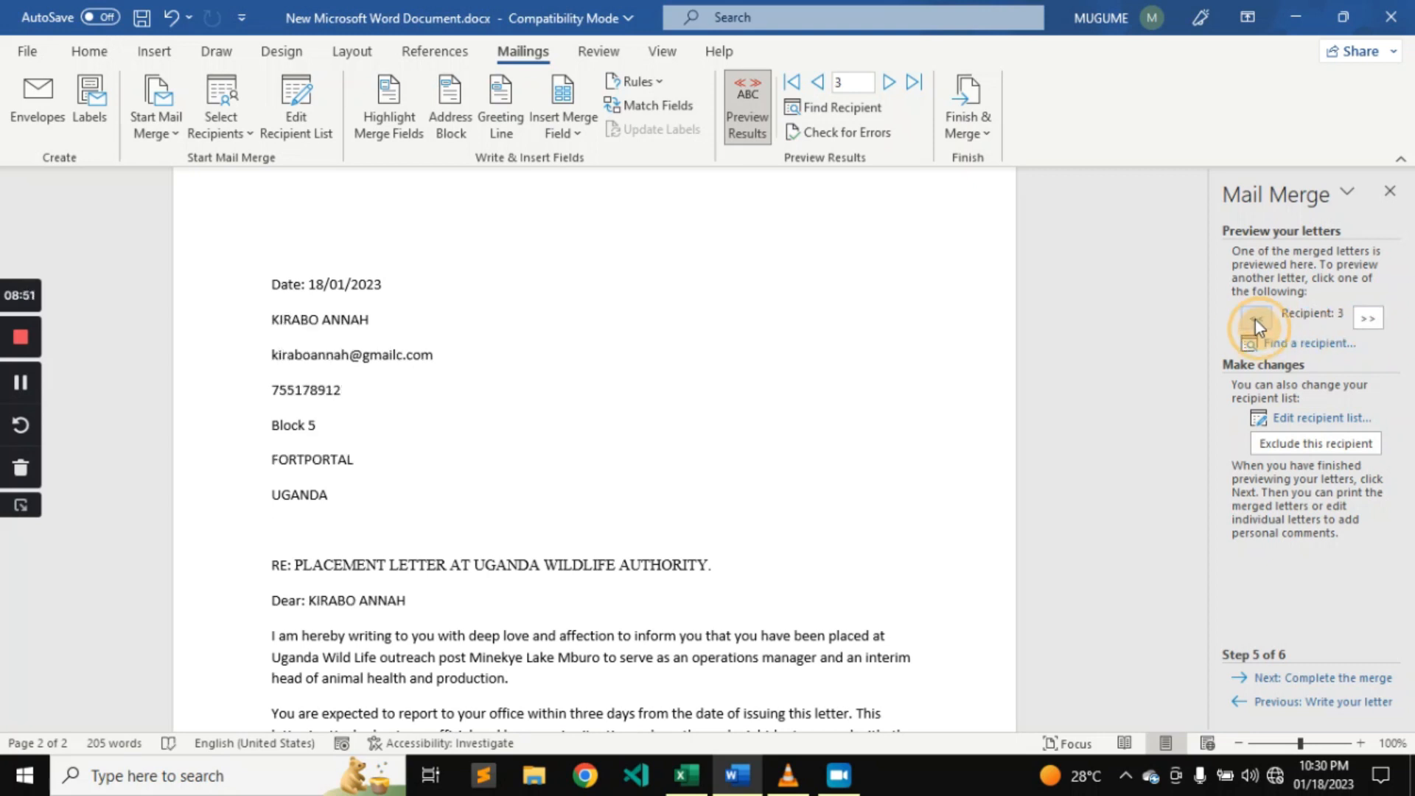
click(1254, 319)
click(1255, 319)
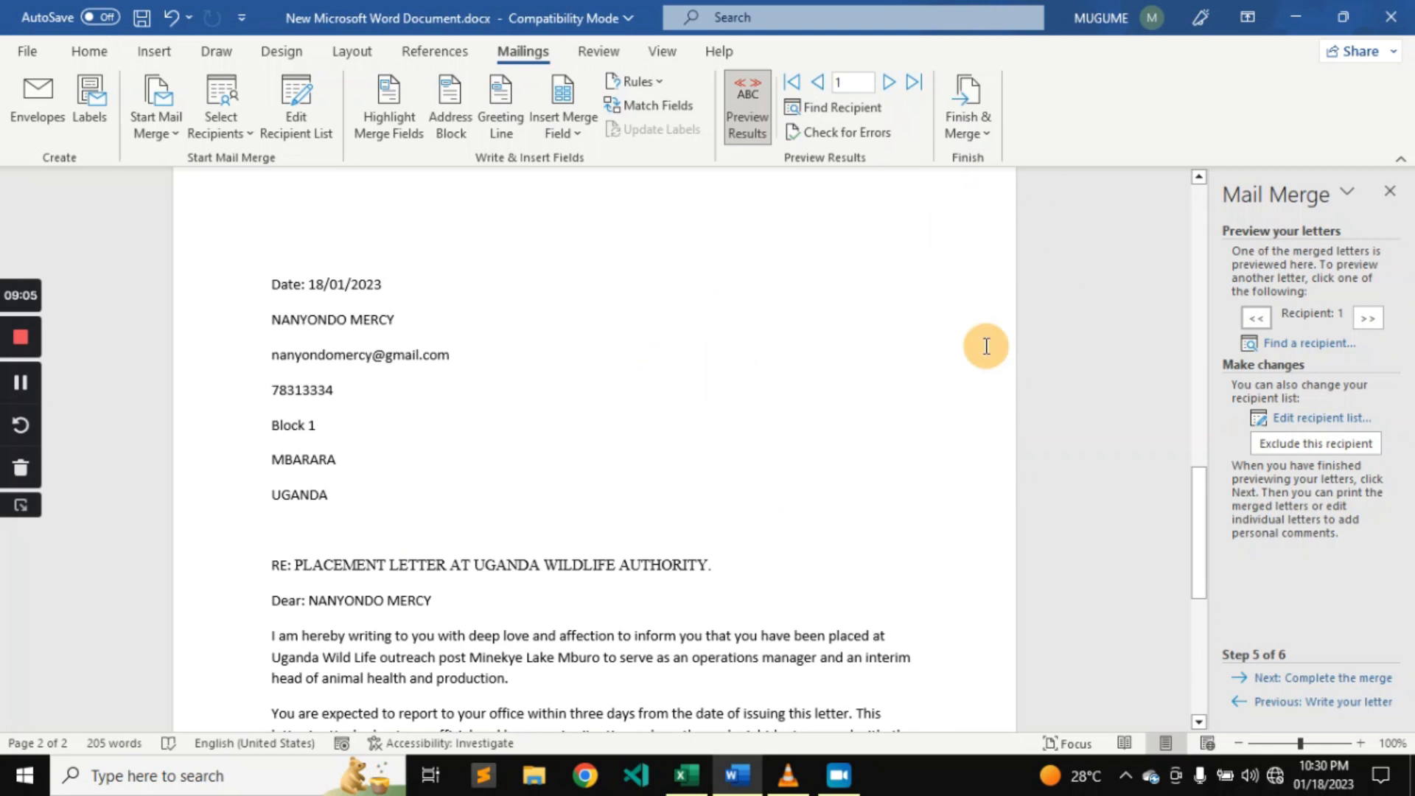
click(1338, 679)
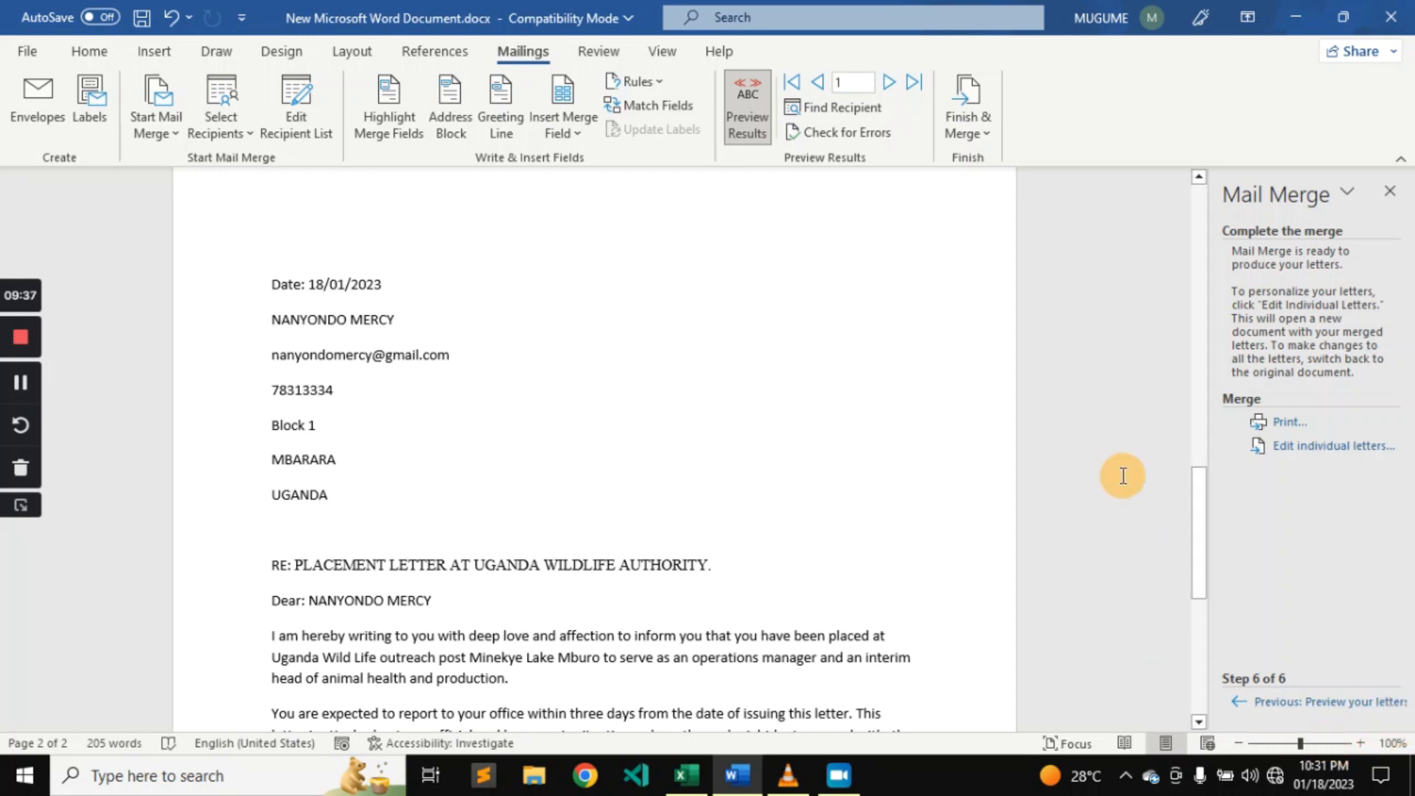
Merge all records to HTML email messages addressed by the EMAIL field, and send them without a subject.
click(976, 133)
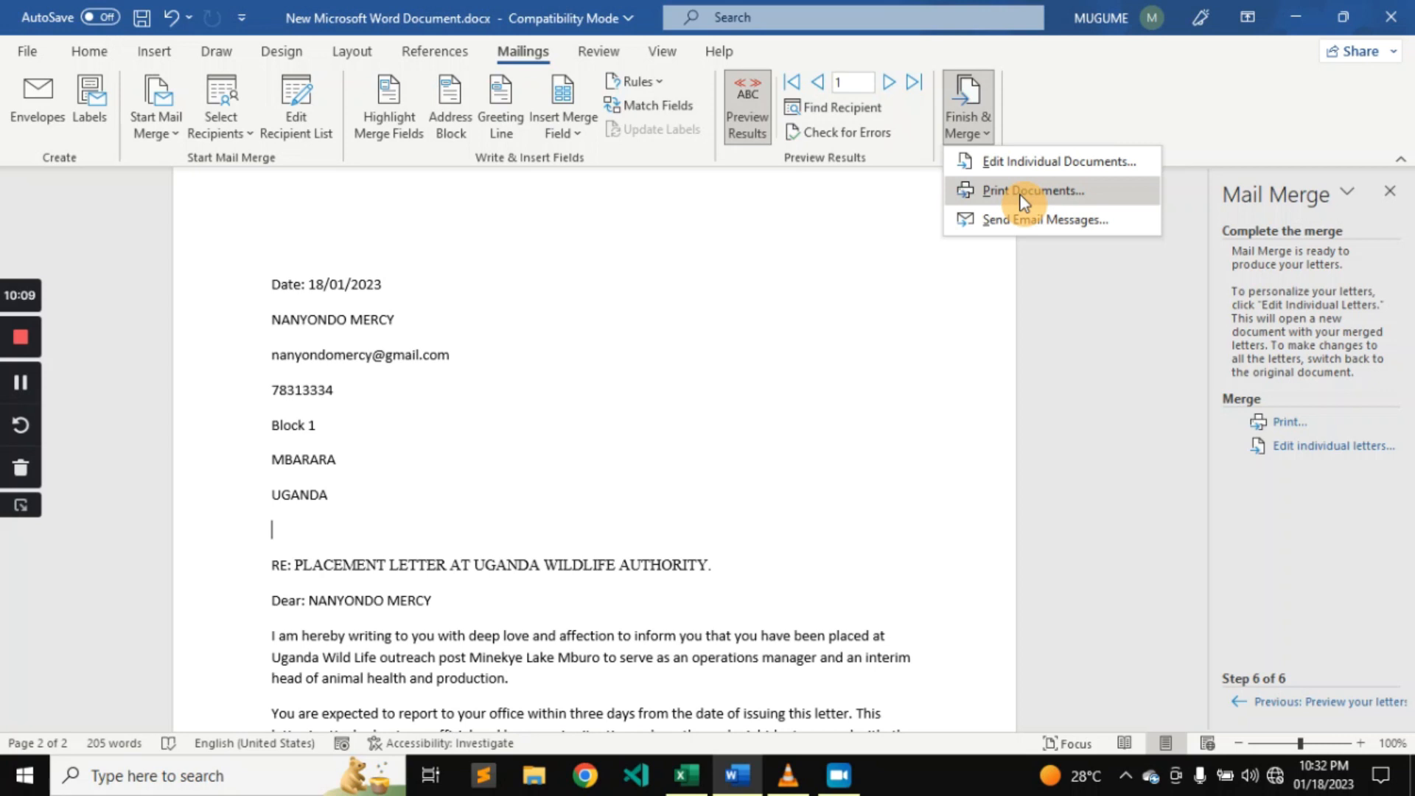
click(742, 775)
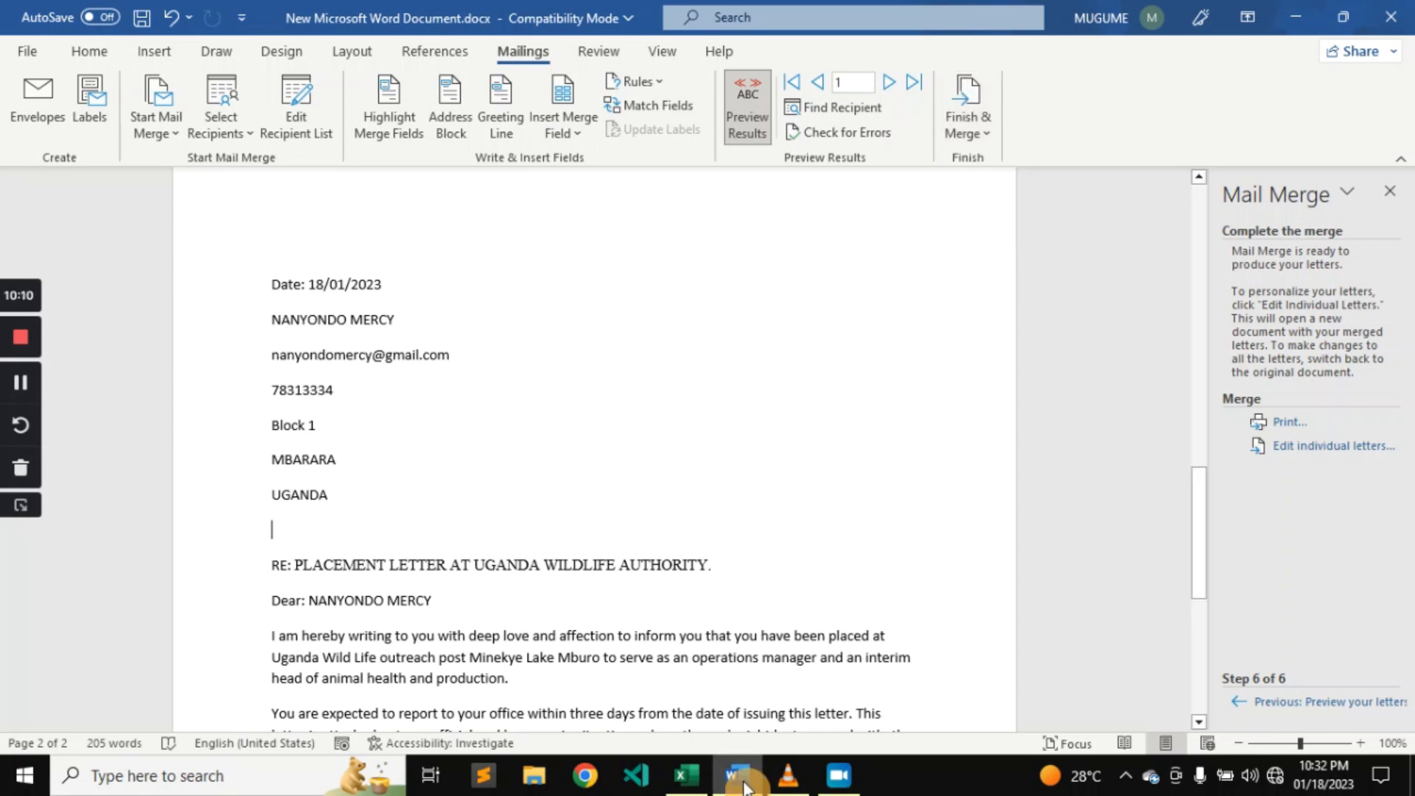
click(980, 125)
click(1028, 227)
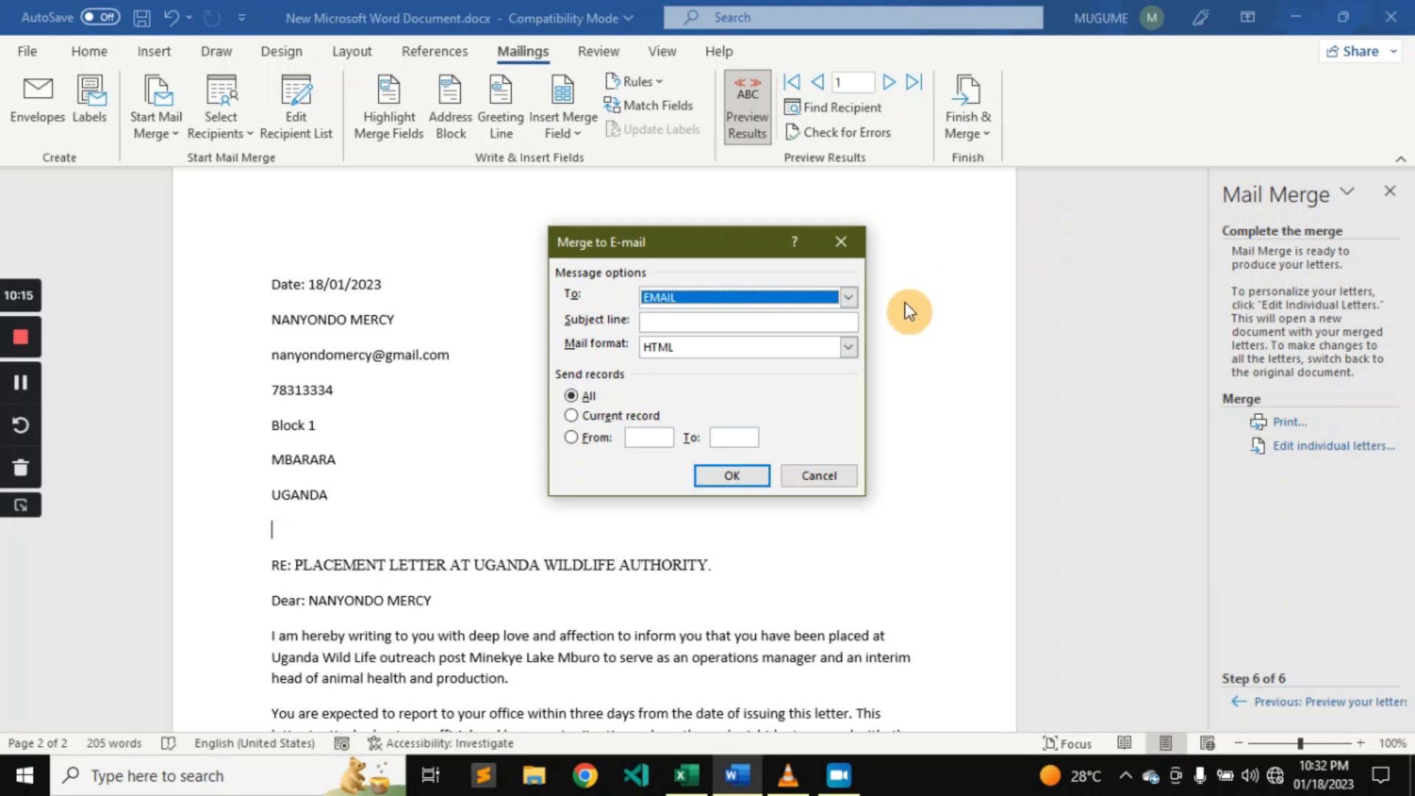
click(846, 298)
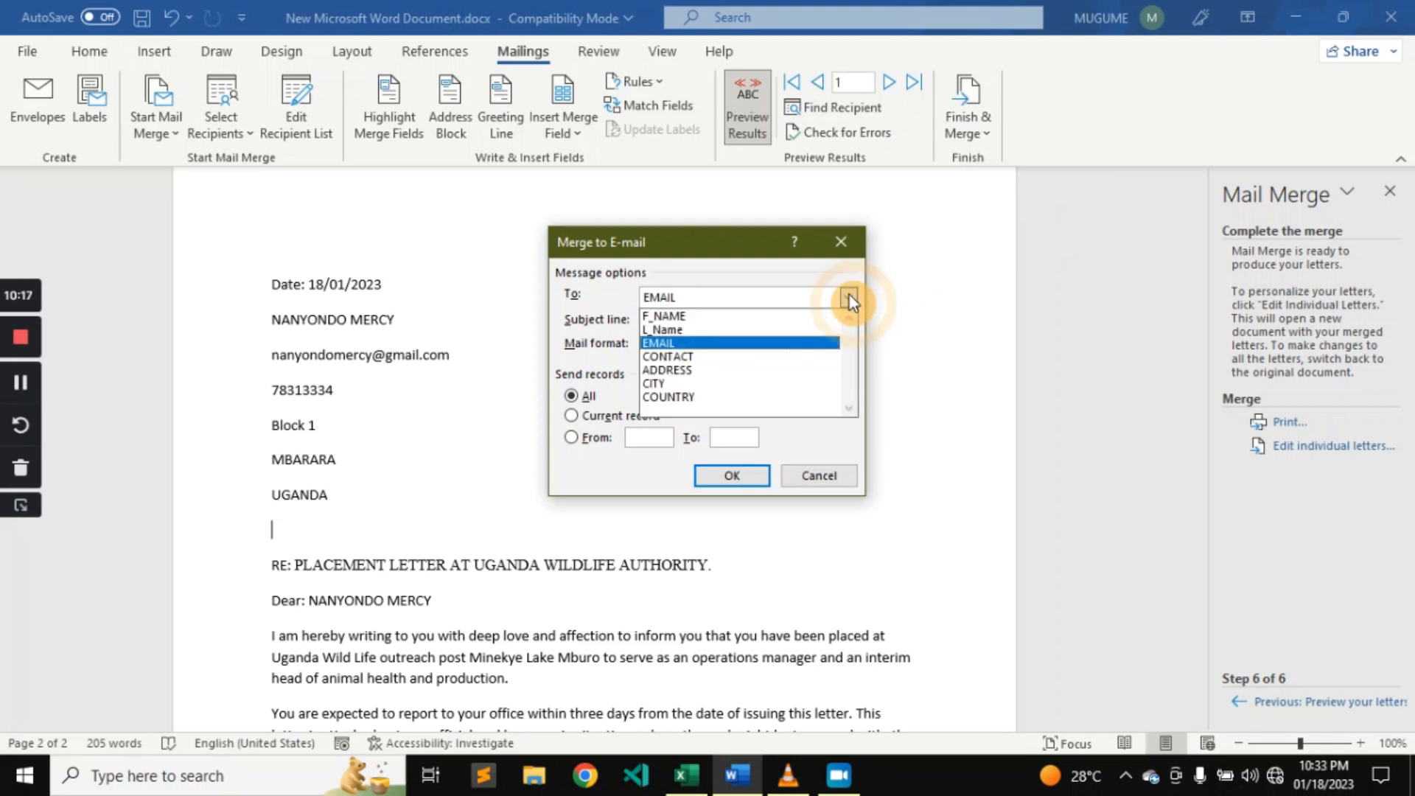
click(828, 345)
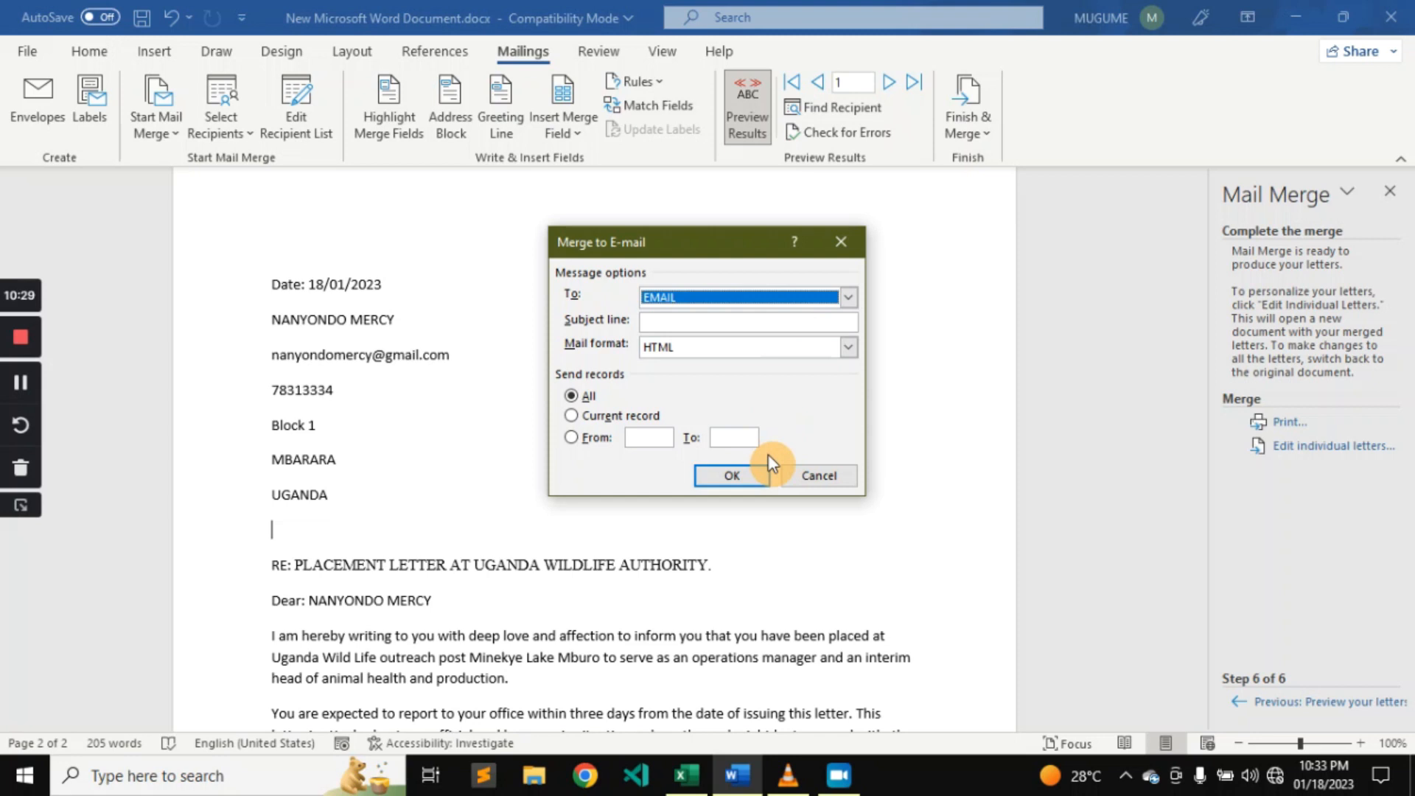
click(764, 474)
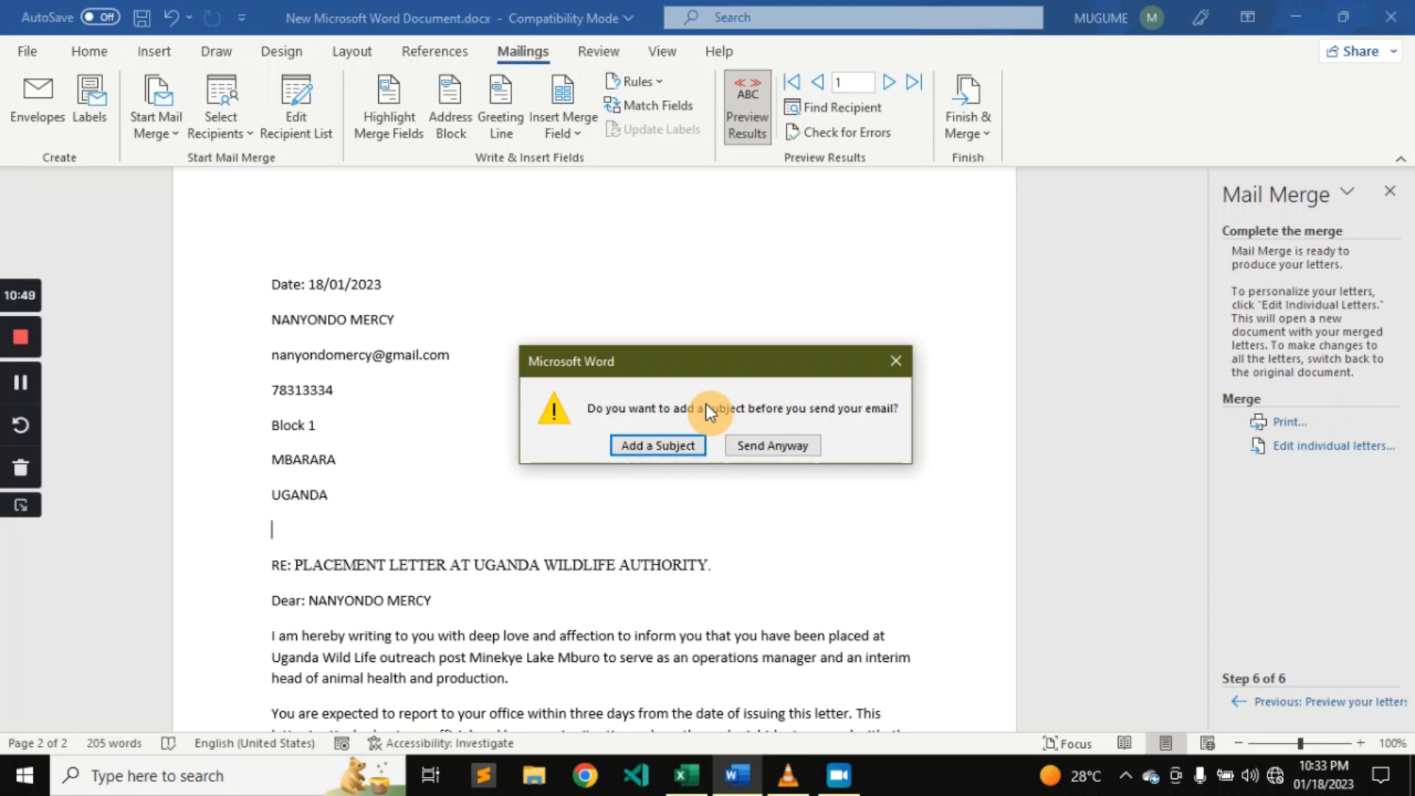
click(749, 446)
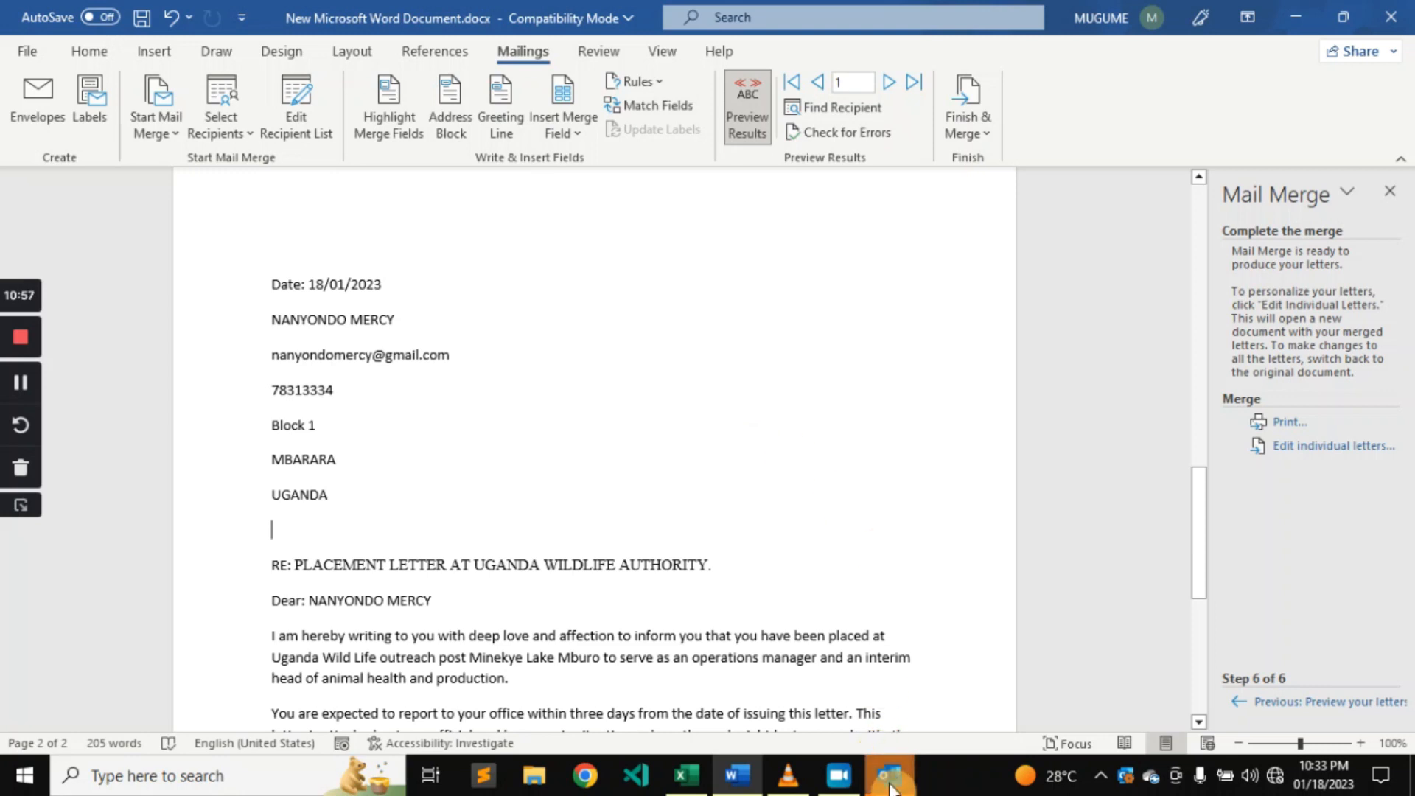
Switch to the Outlook 2016 welcome window and continue to the page for adding an email account.
mouse_move(891, 787)
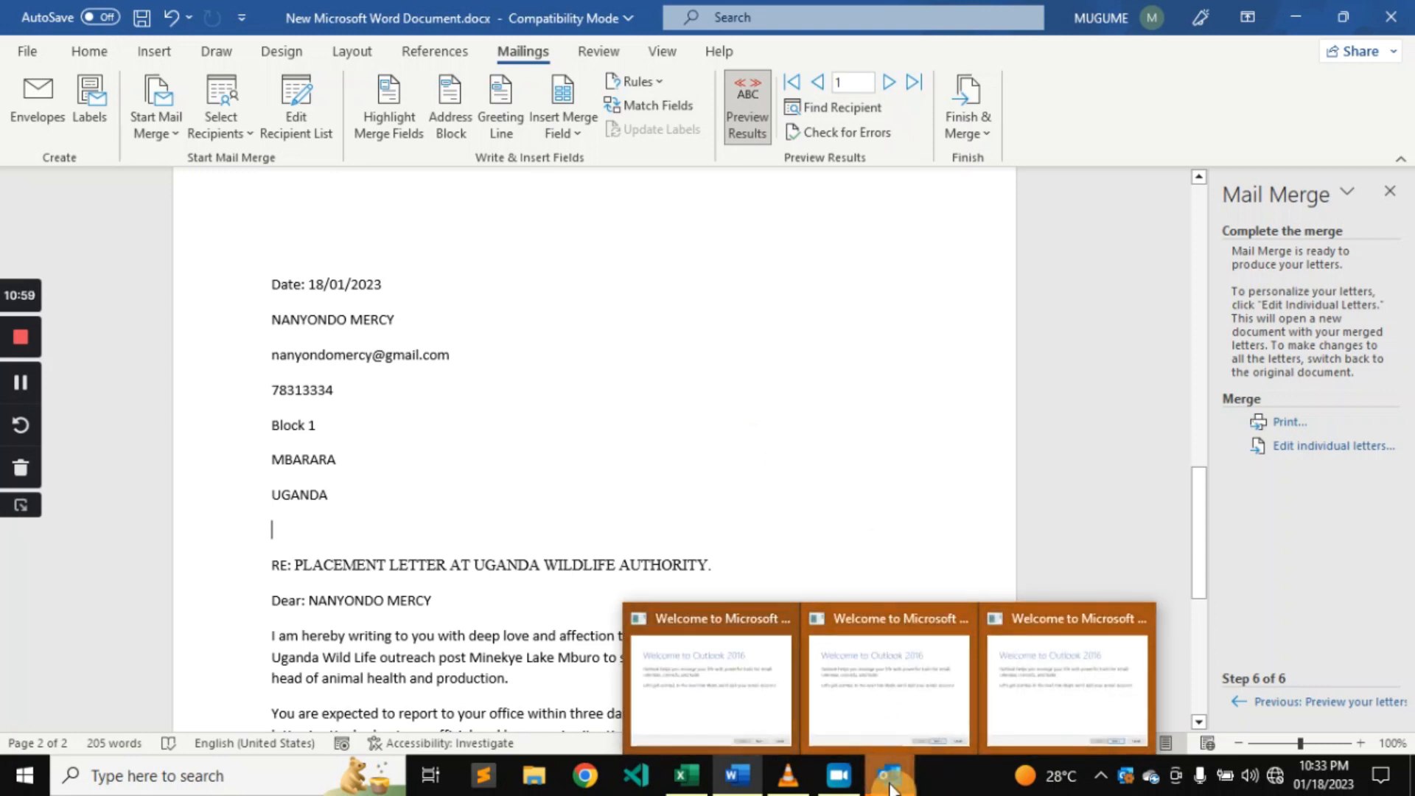
click(883, 714)
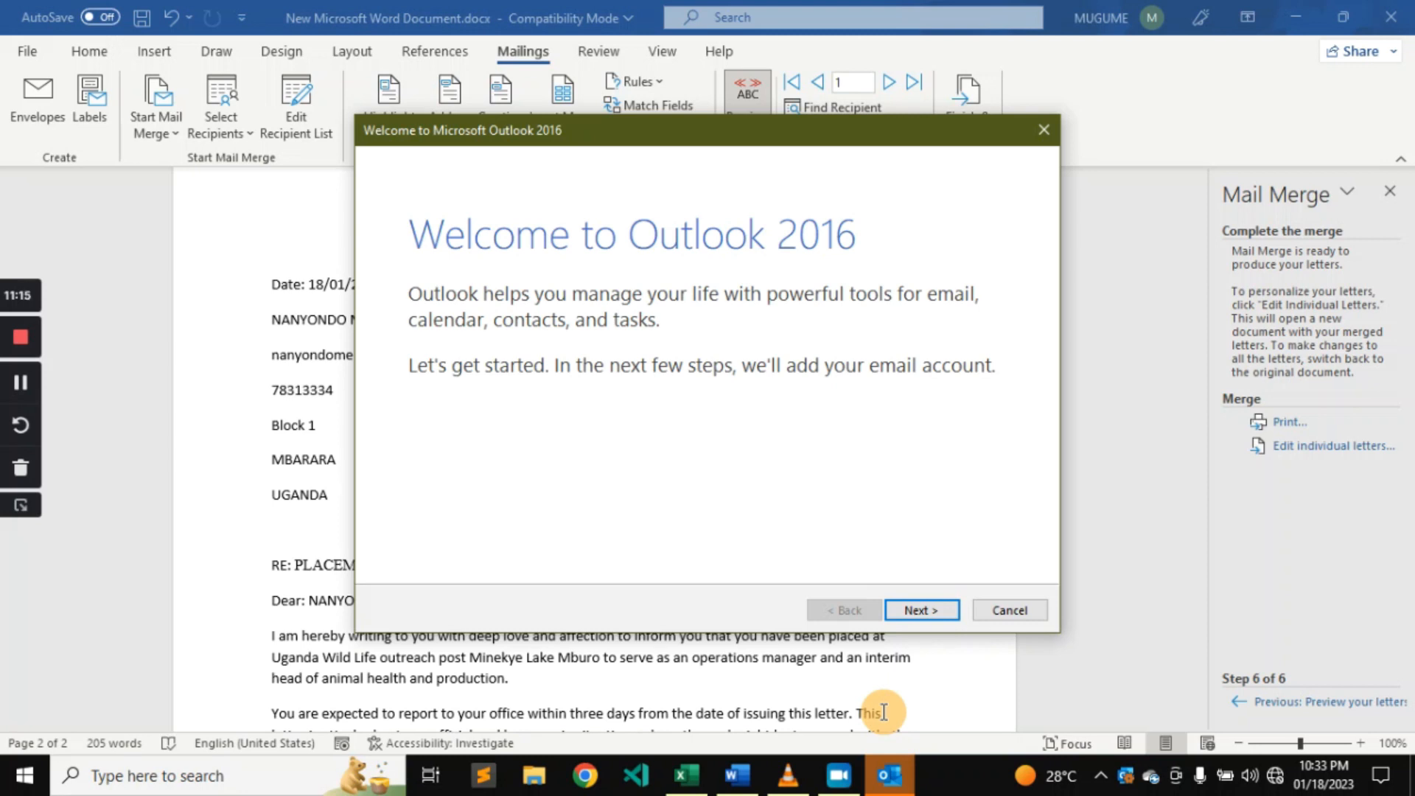
click(926, 612)
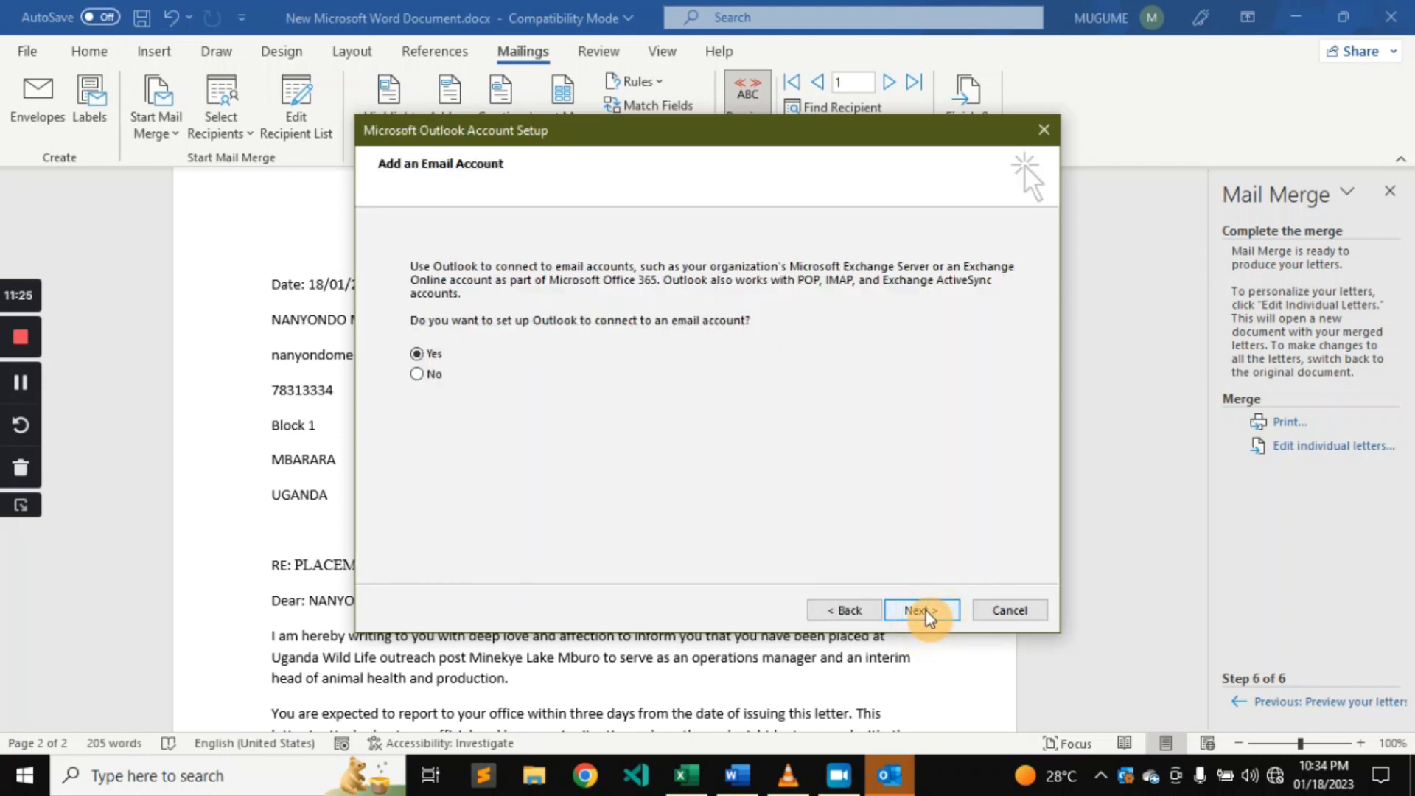